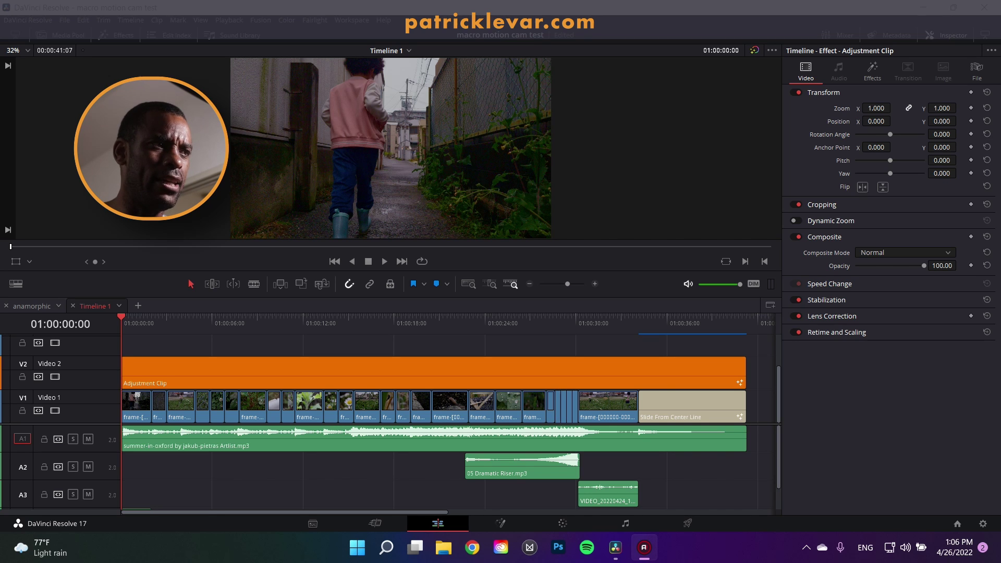
Scrub the start of the timeline to the green plant shot and stop playback
drag(136, 322, 432, 322)
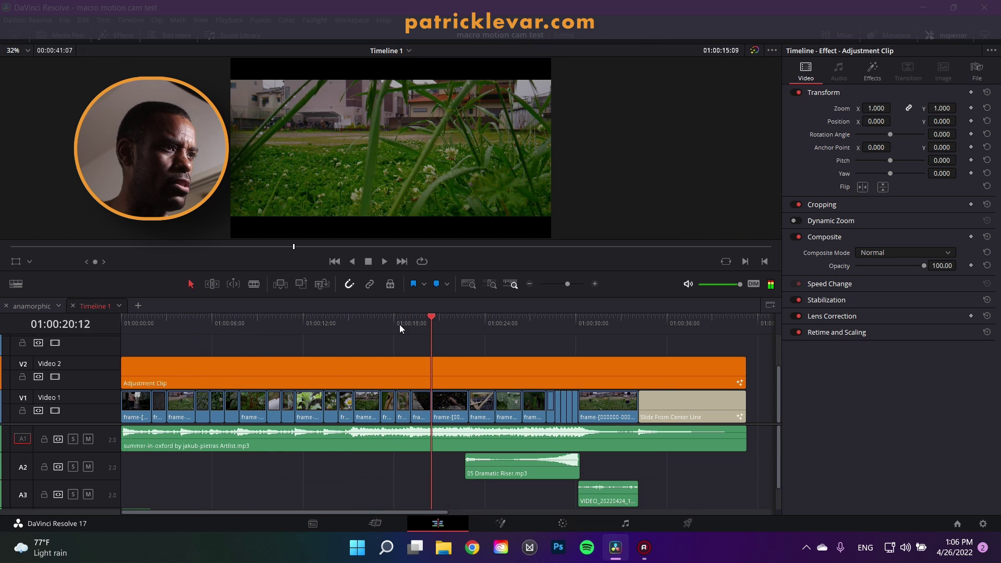
click(268, 326)
click(281, 322)
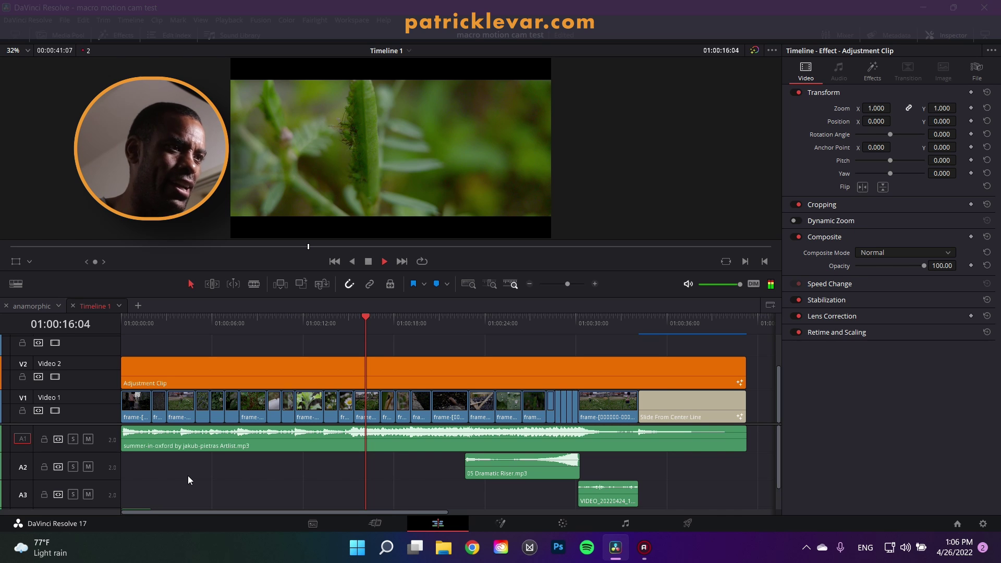
key(space)
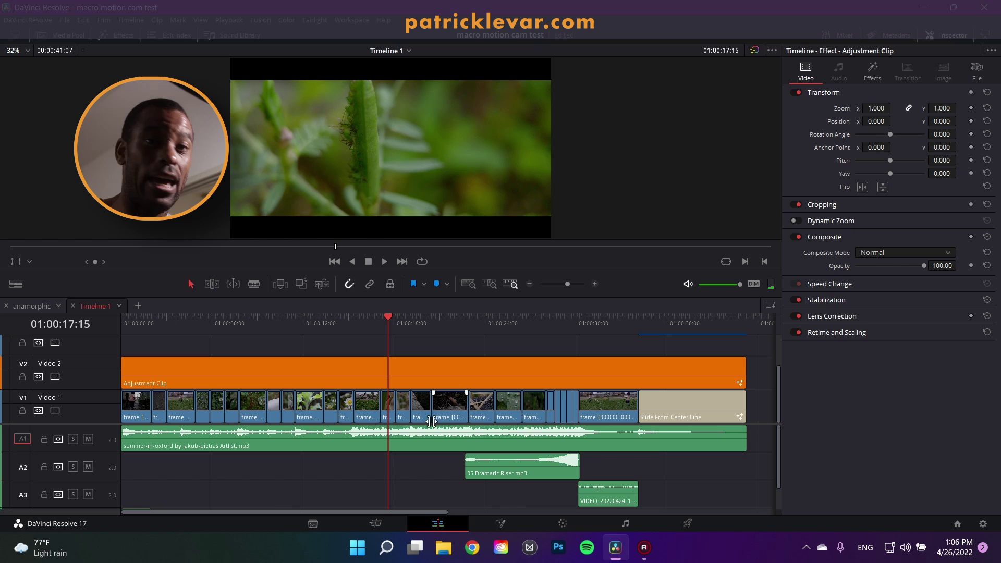
click(428, 420)
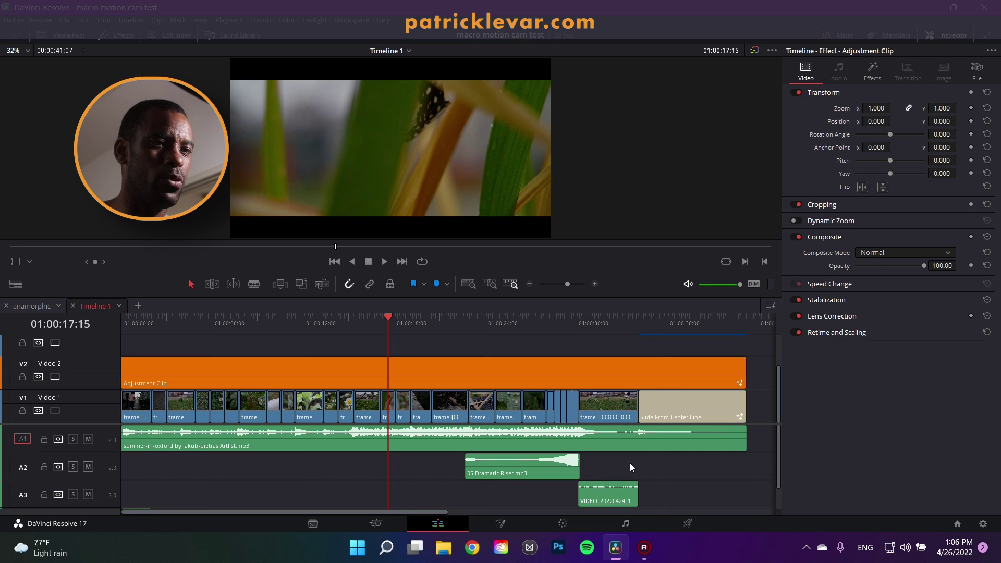
Save the timeline resolution as 720 x 576 PAL, then enlarge the viewer above the timeline
click(982, 524)
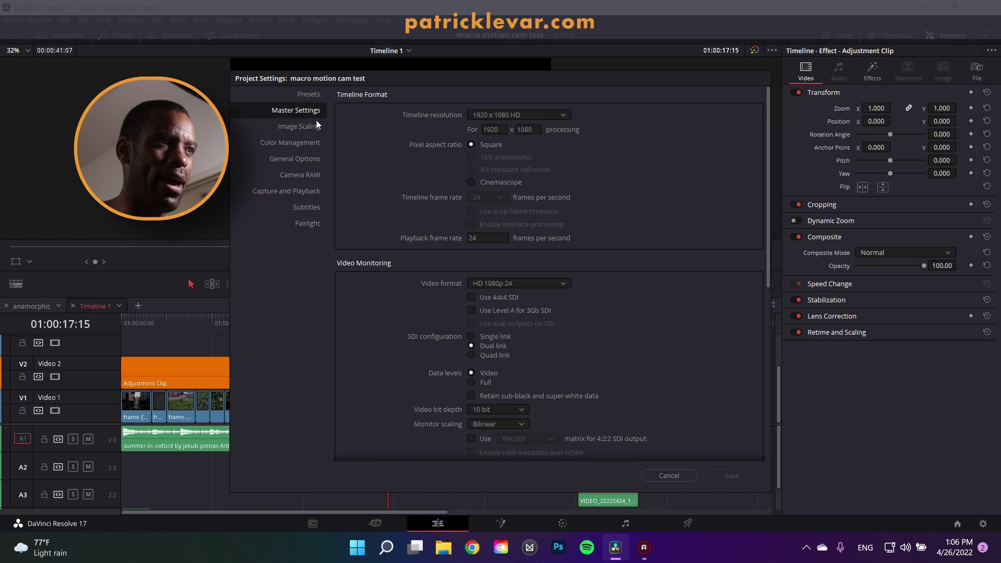
click(528, 117)
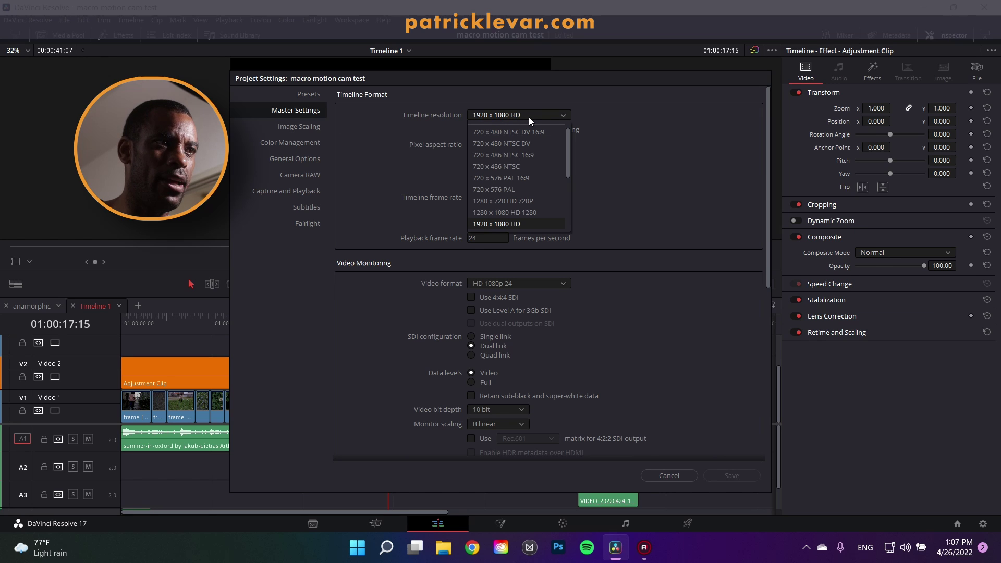
click(525, 191)
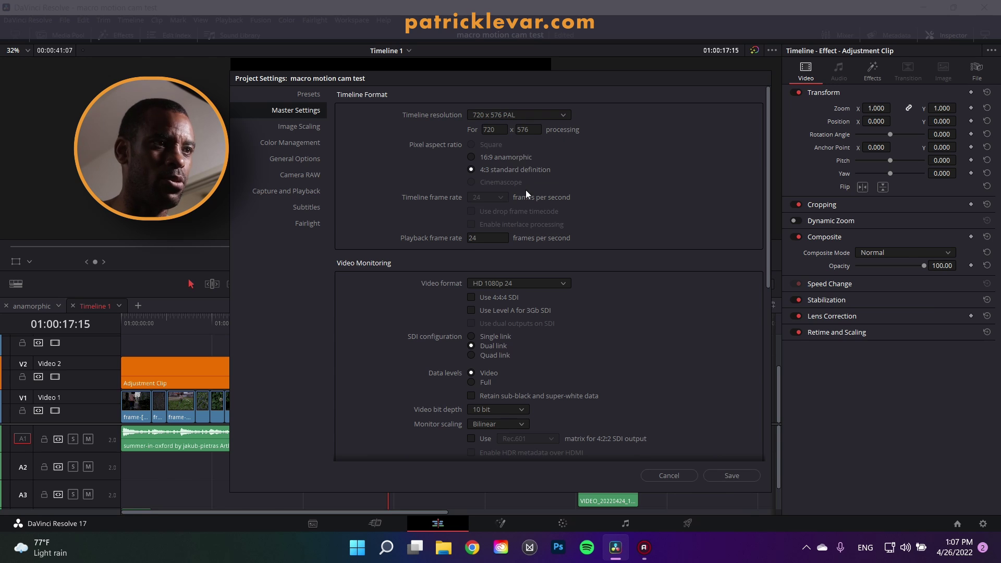
click(743, 479)
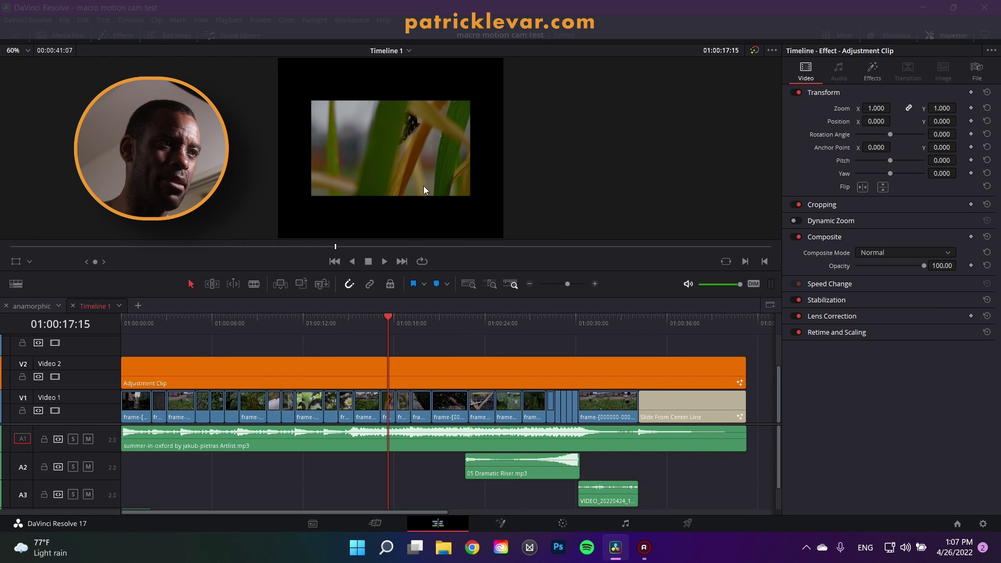
scroll(420, 181, up, 2)
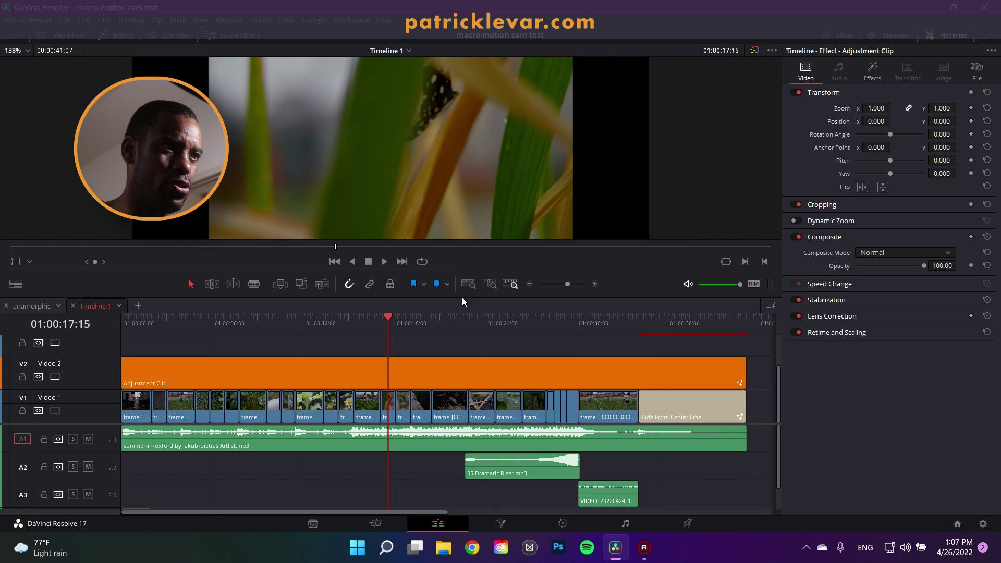
drag(462, 298, 462, 345)
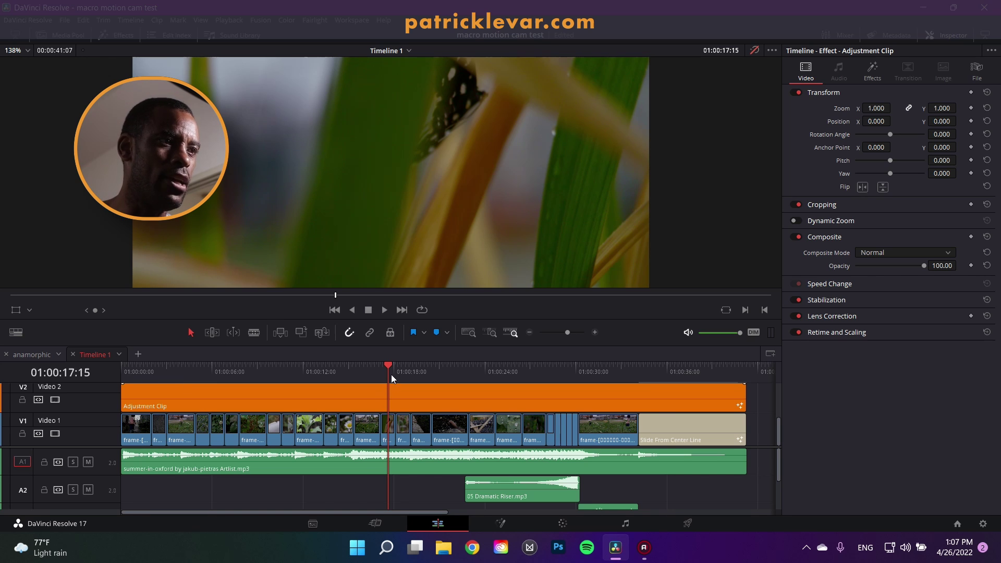
drag(390, 373, 237, 370)
click(239, 371)
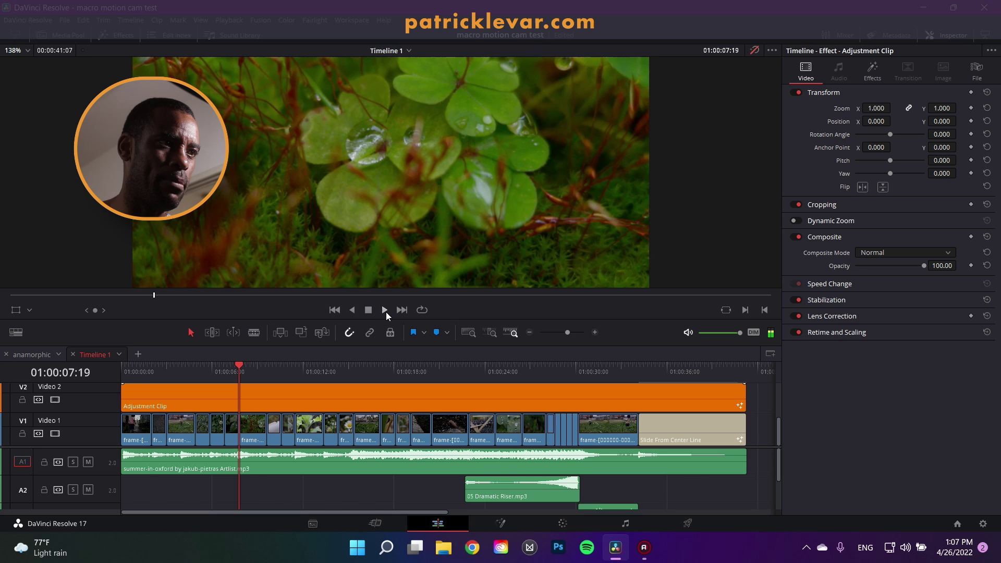
click(385, 309)
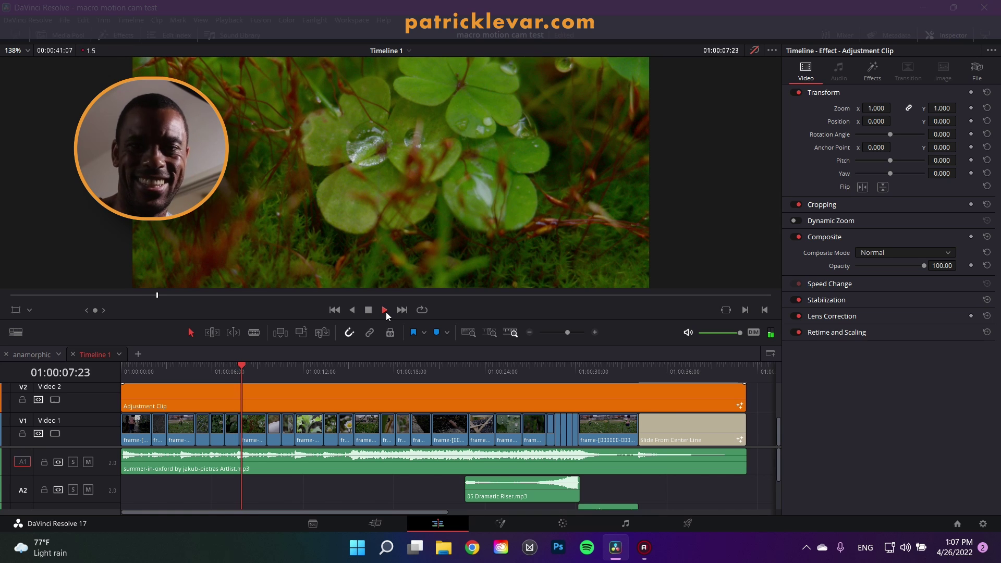
click(385, 309)
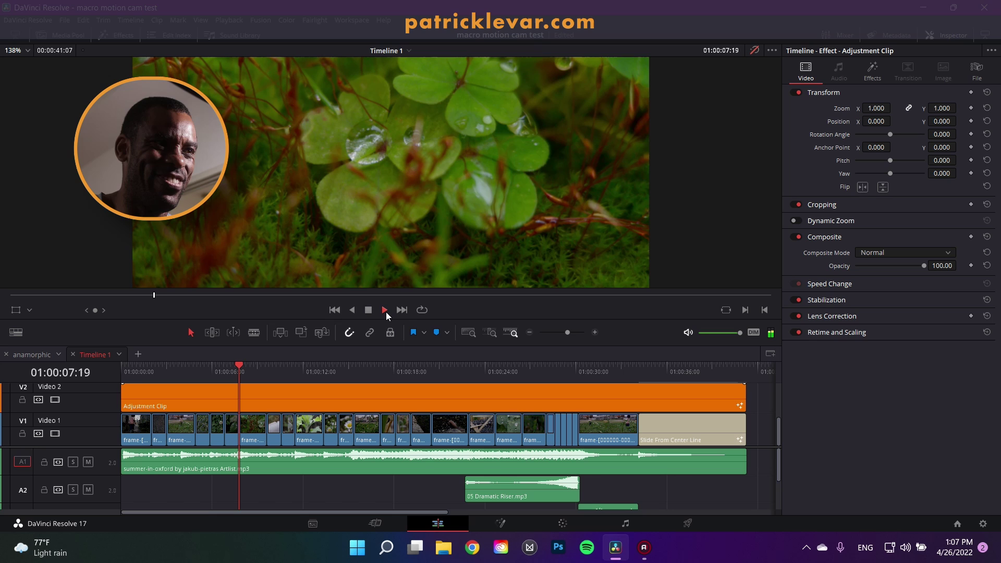
click(385, 310)
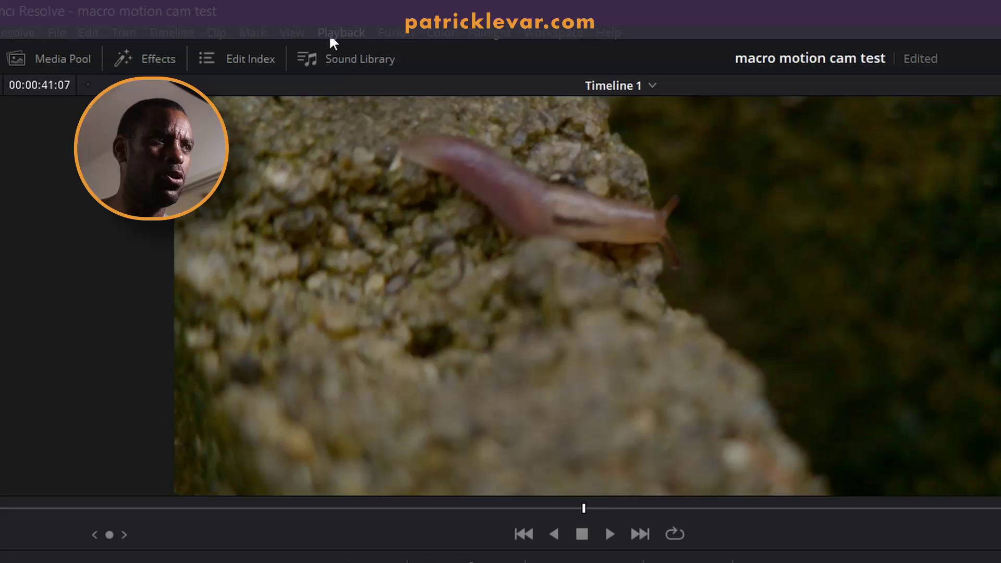
Set Playback > Timeline Proxy Mode to Quarter Resolution
click(223, 21)
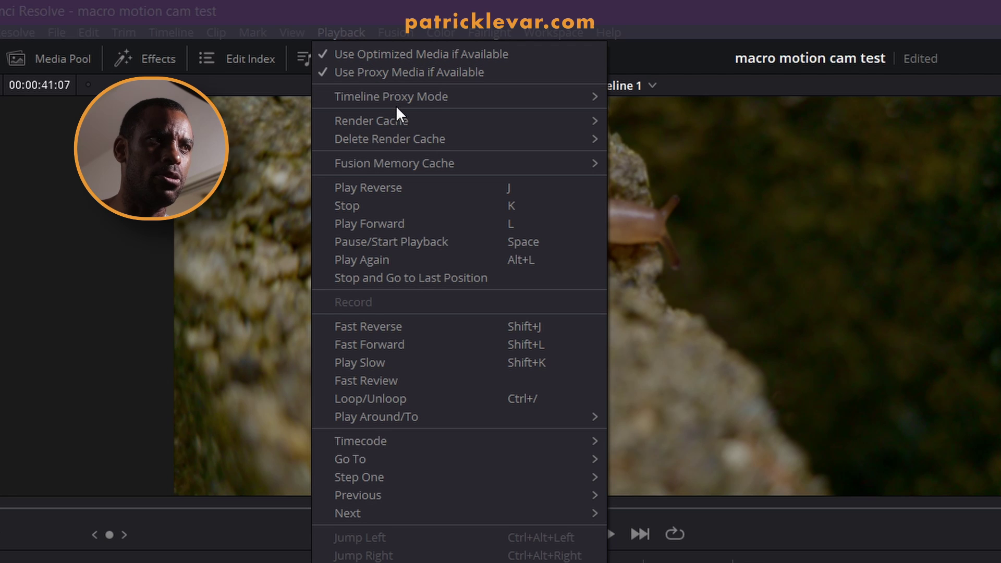
mouse_move(432, 100)
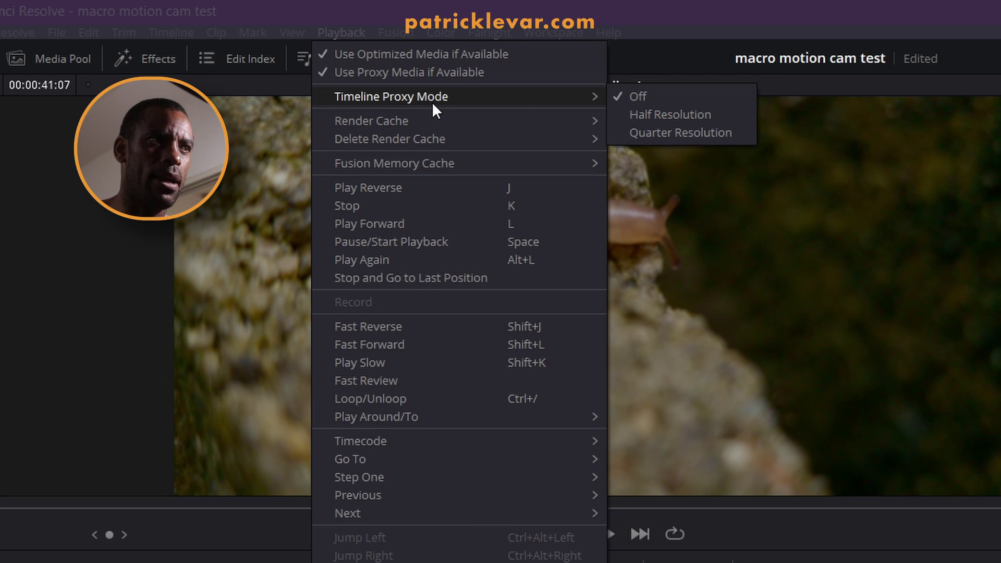
click(646, 132)
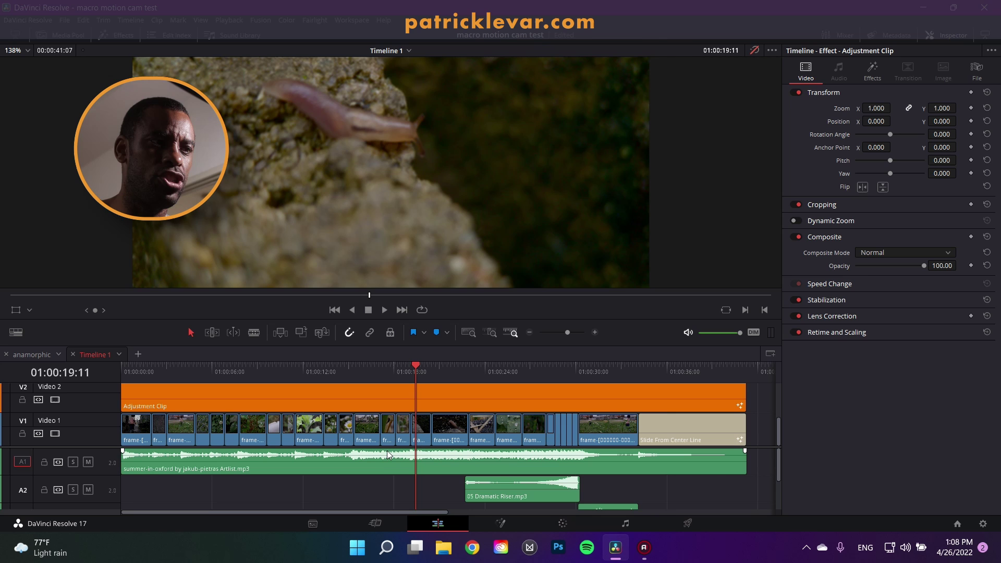
Select the short DNG clip at 01:00:18:03 and view its context menu, choosing nothing
drag(421, 371, 396, 372)
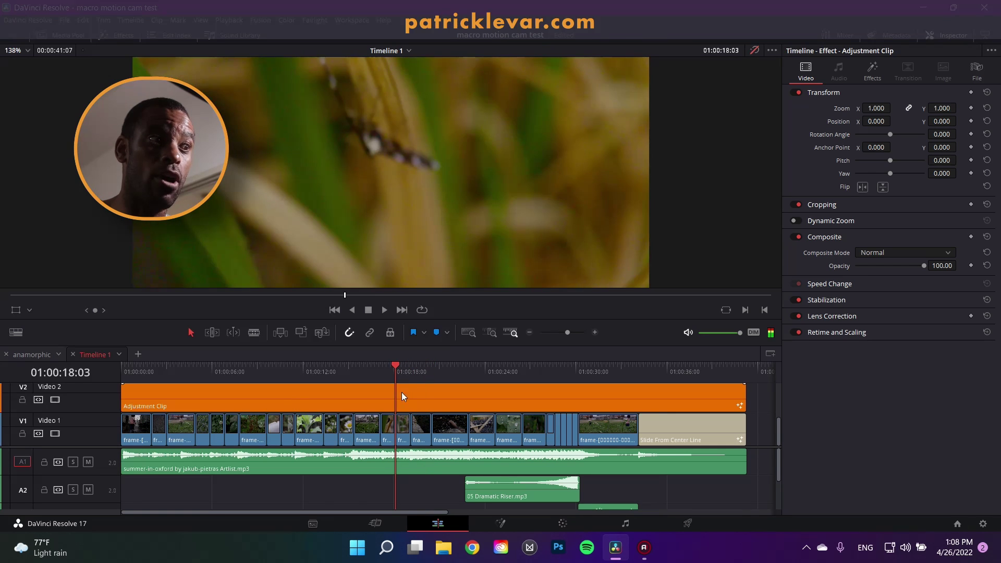
click(407, 426)
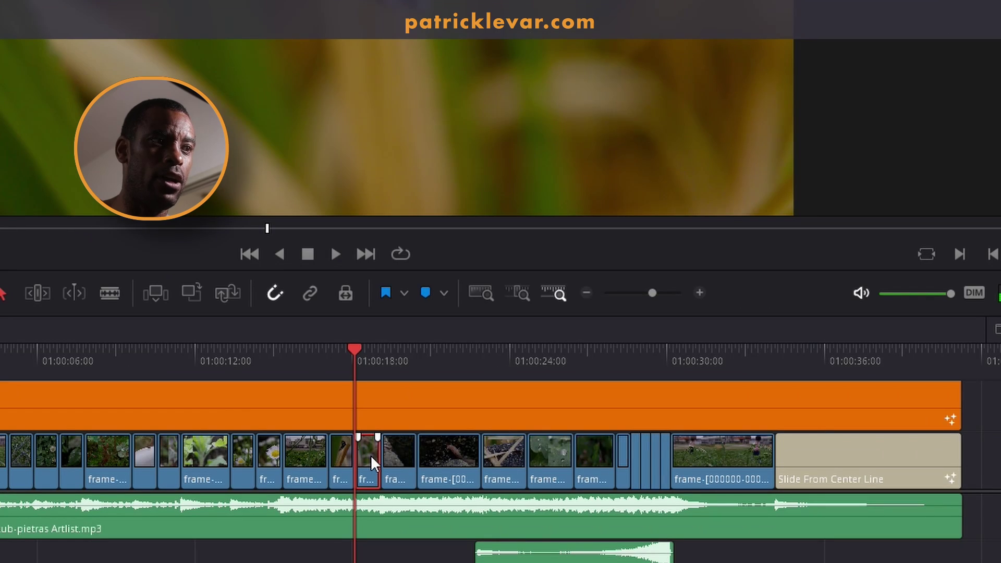
right_click(371, 455)
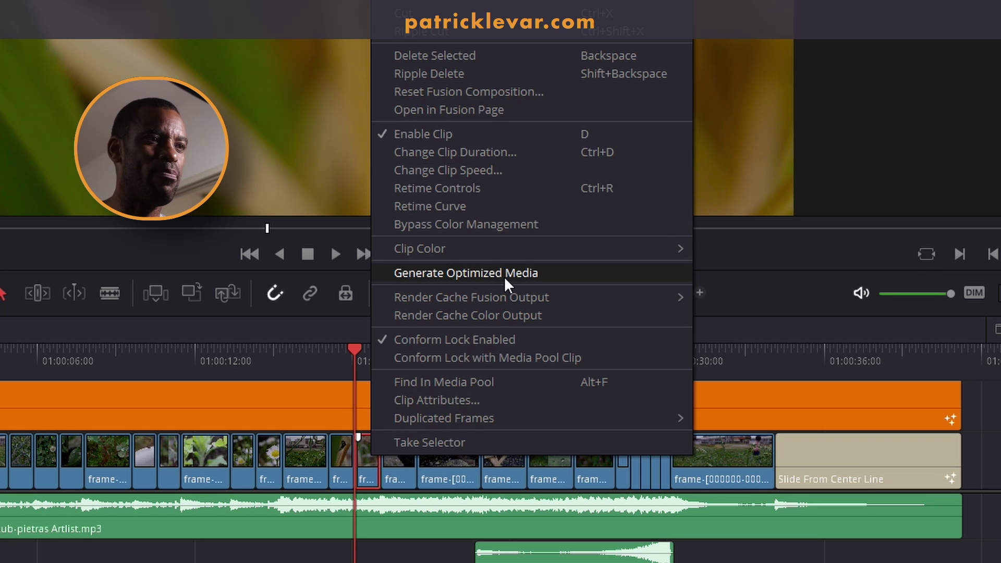
key(Escape)
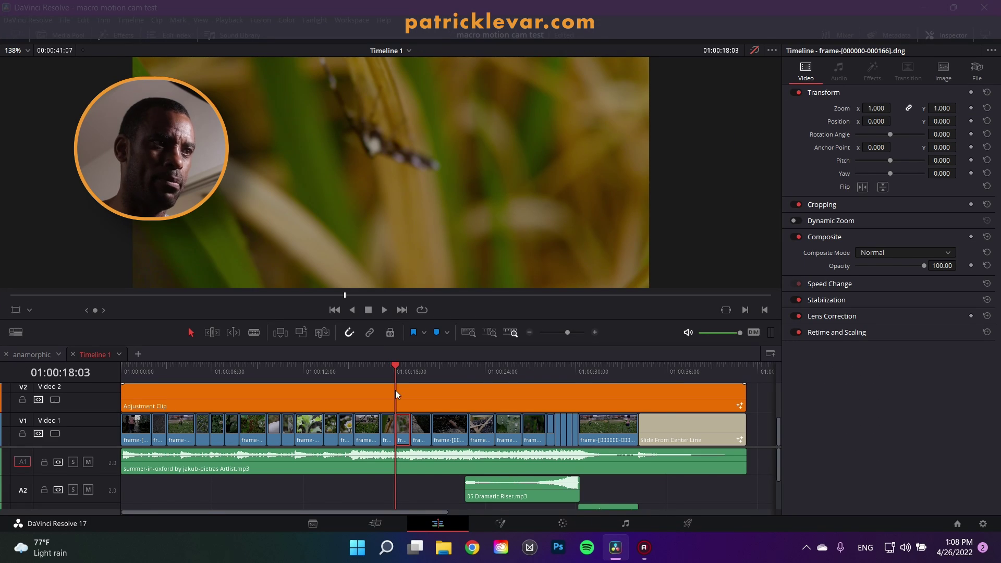
click(383, 310)
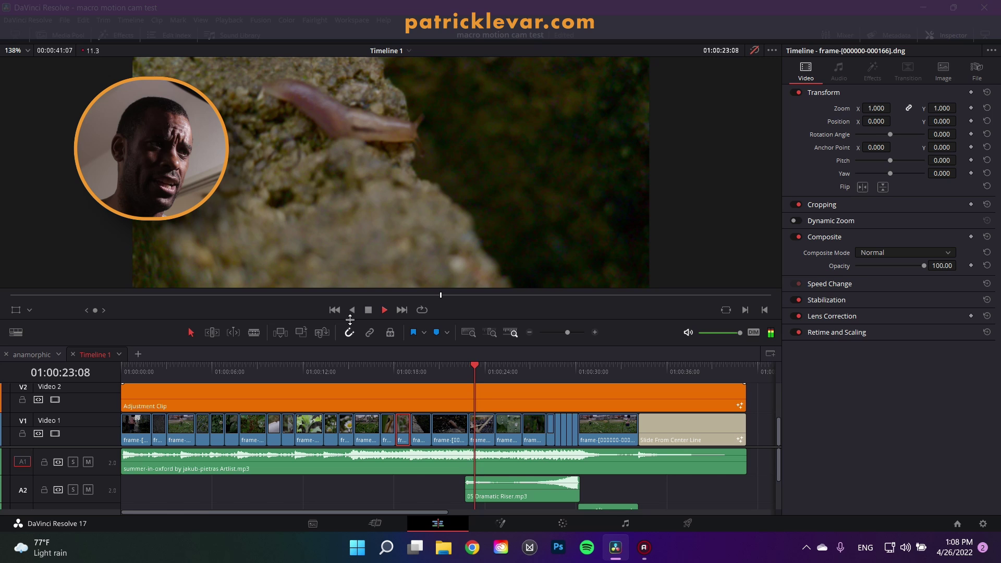
click(368, 311)
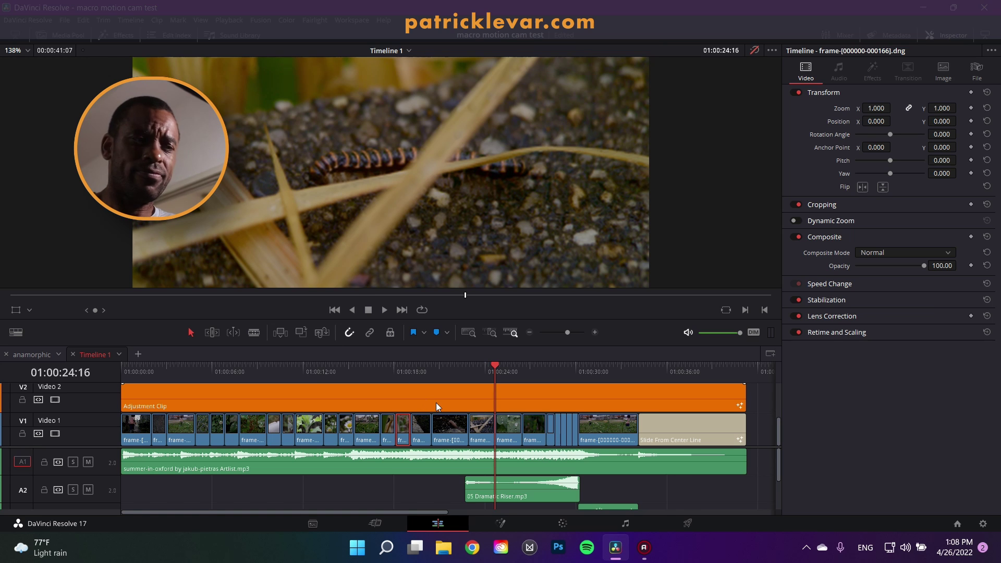
drag(504, 368, 462, 366)
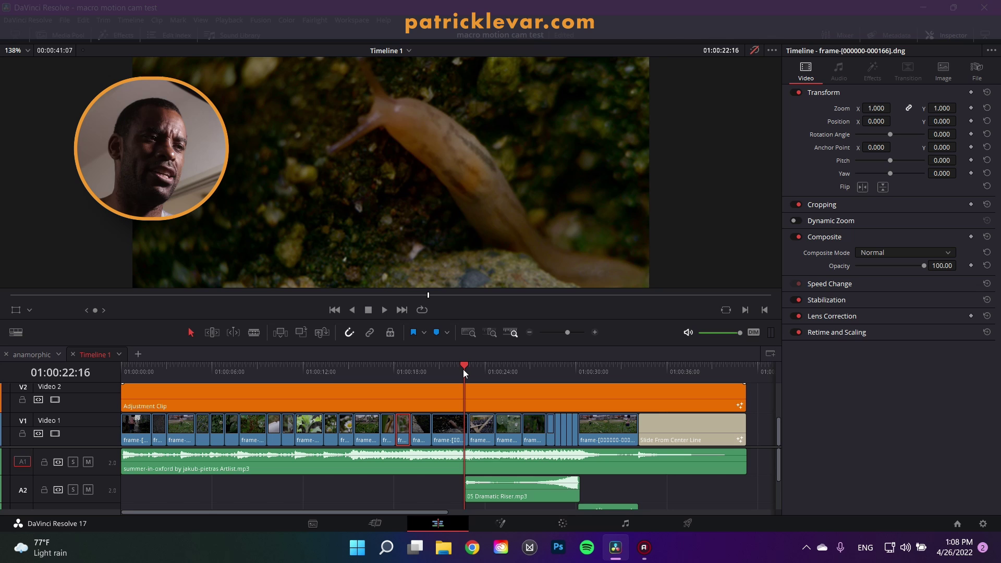
click(337, 369)
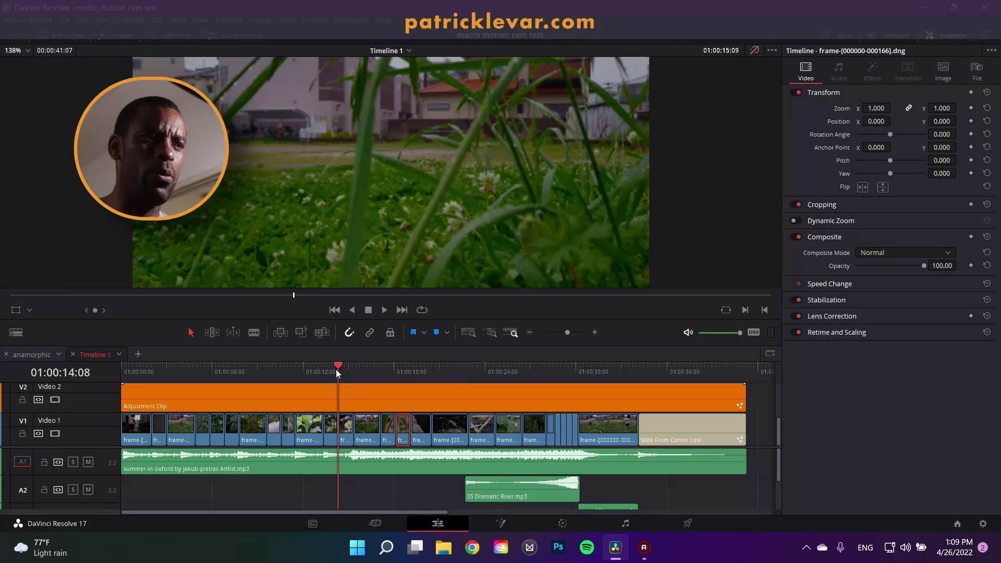
click(352, 370)
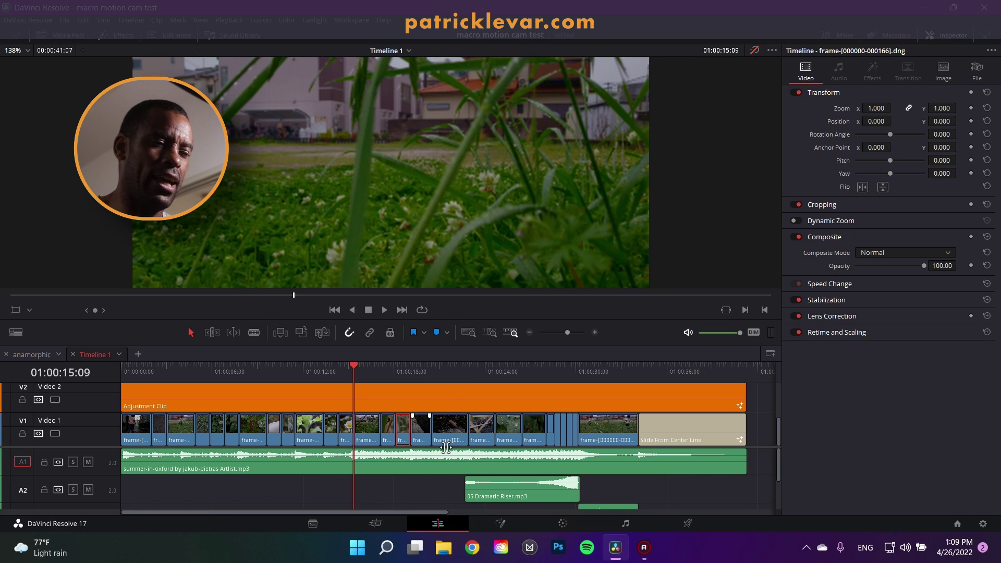
Switch to the Color page and check the timeline proxy playback mode
click(563, 524)
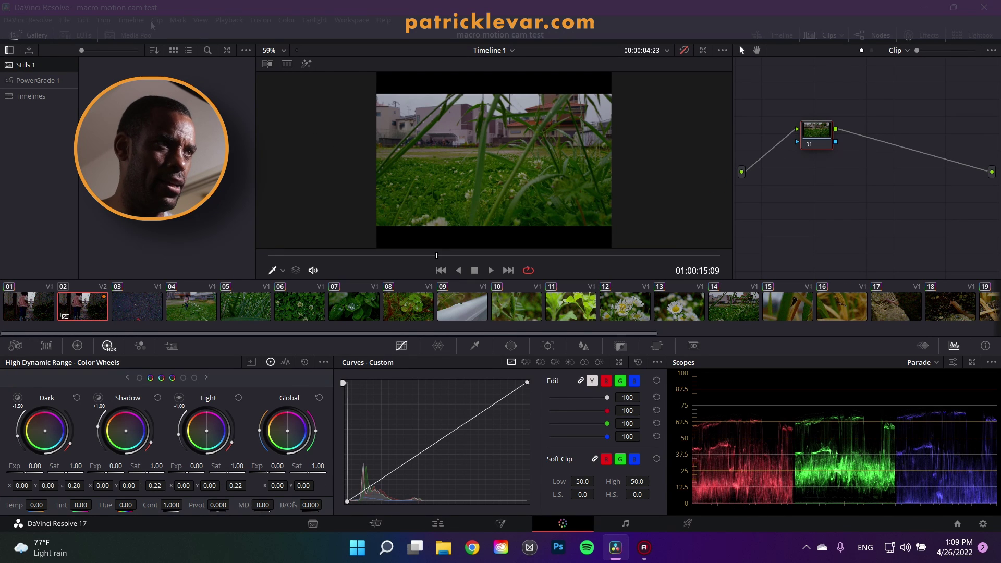
click(241, 19)
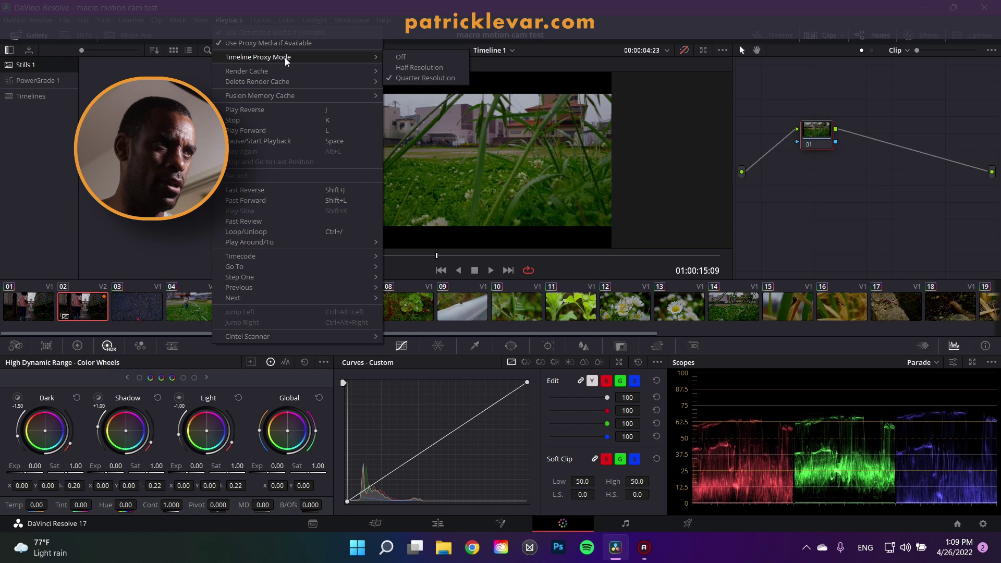
click(412, 67)
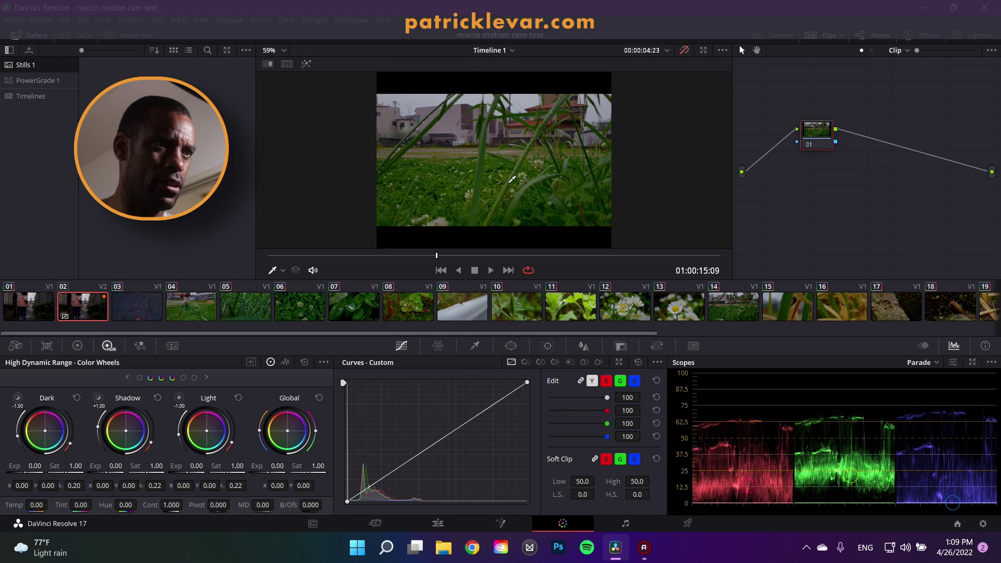
Change the timeline resolution to 1920 x 1080 HD and save the project settings
click(983, 525)
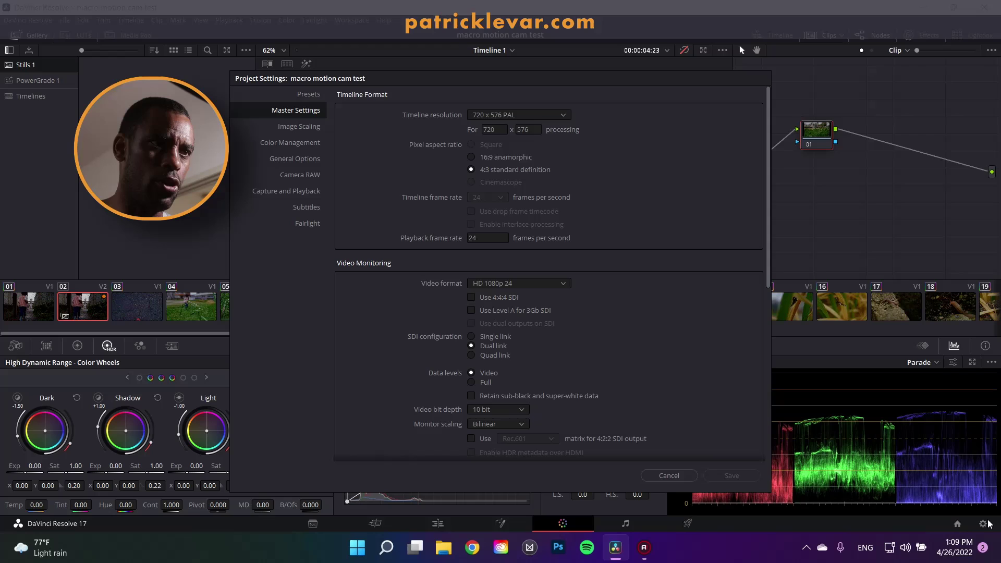
click(519, 114)
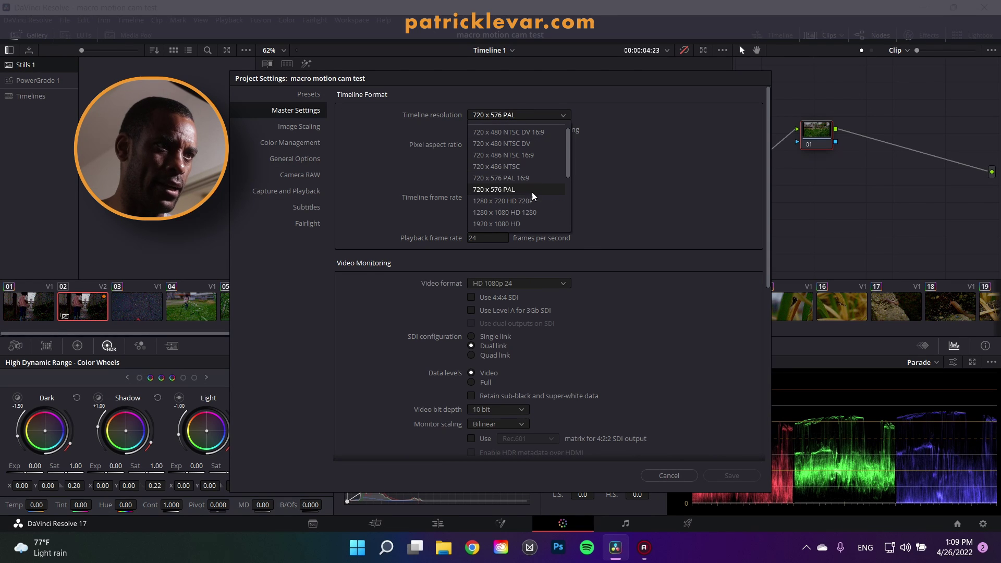
click(537, 224)
click(741, 476)
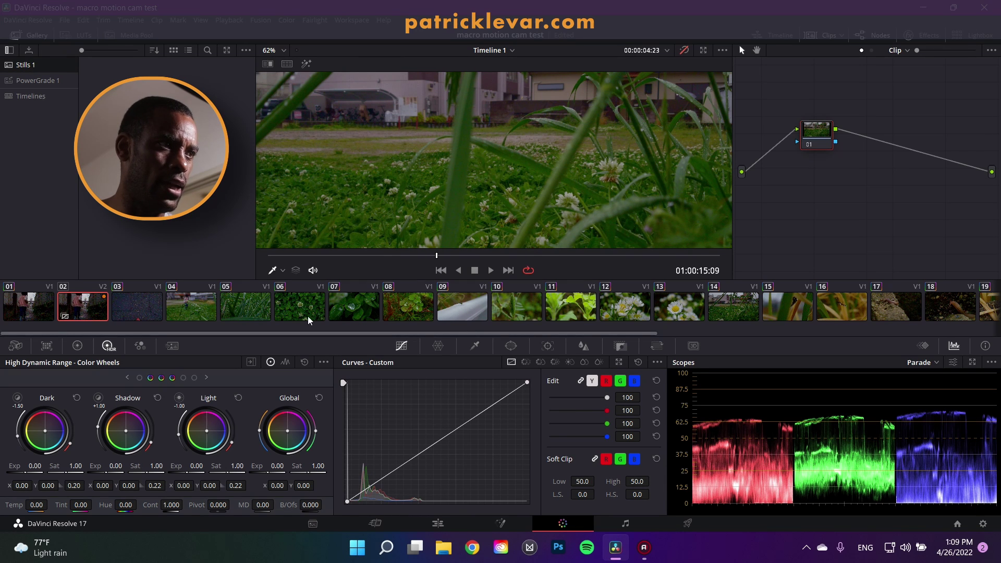
Select clip 04, the raindrop-covered grass stalk, in the Color page clip strip
click(191, 305)
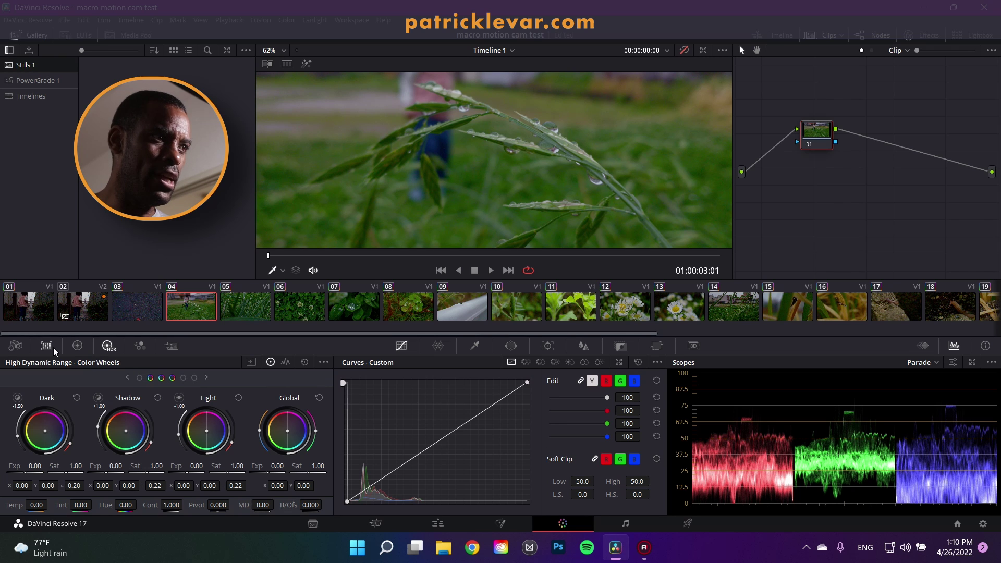
Review the Camera Raw Decode and White Balance options, keeping Custom, then select clip 05
click(15, 346)
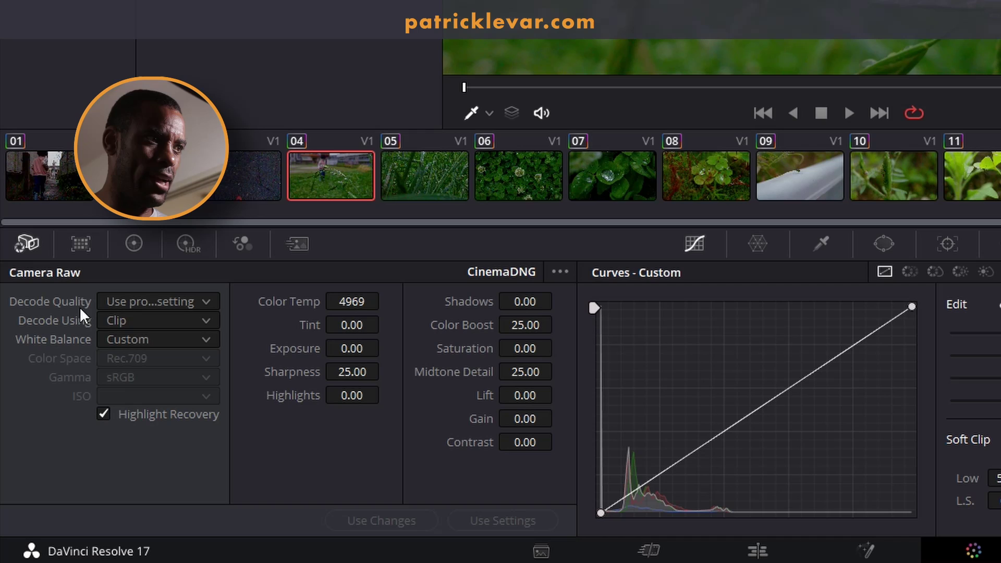
click(187, 322)
click(187, 321)
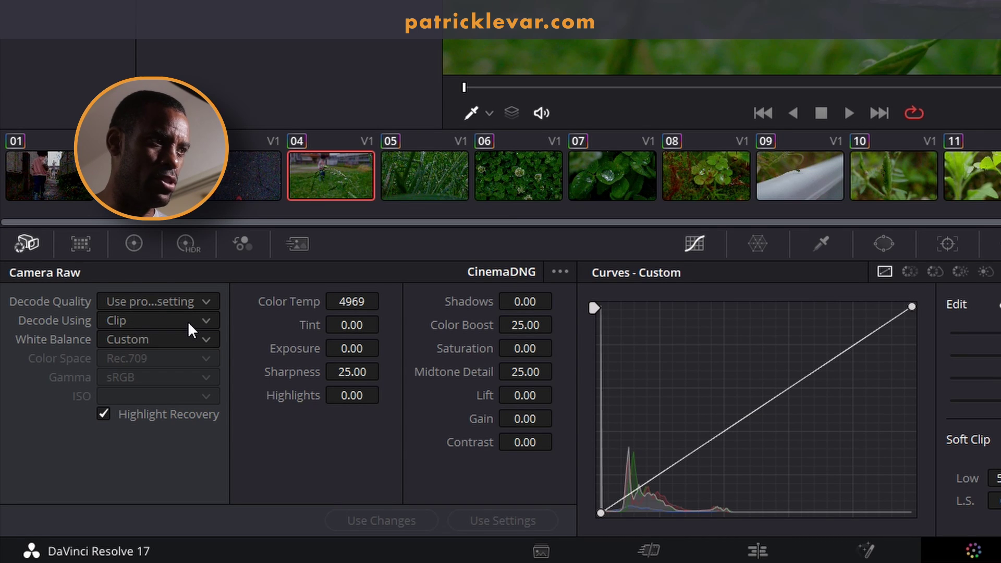
click(218, 300)
click(218, 308)
click(210, 340)
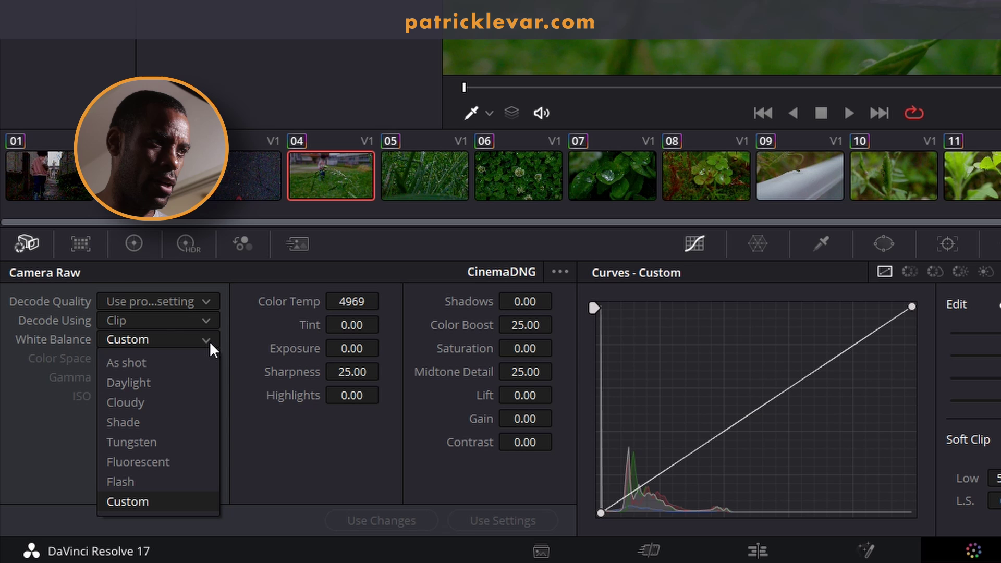
click(3, 414)
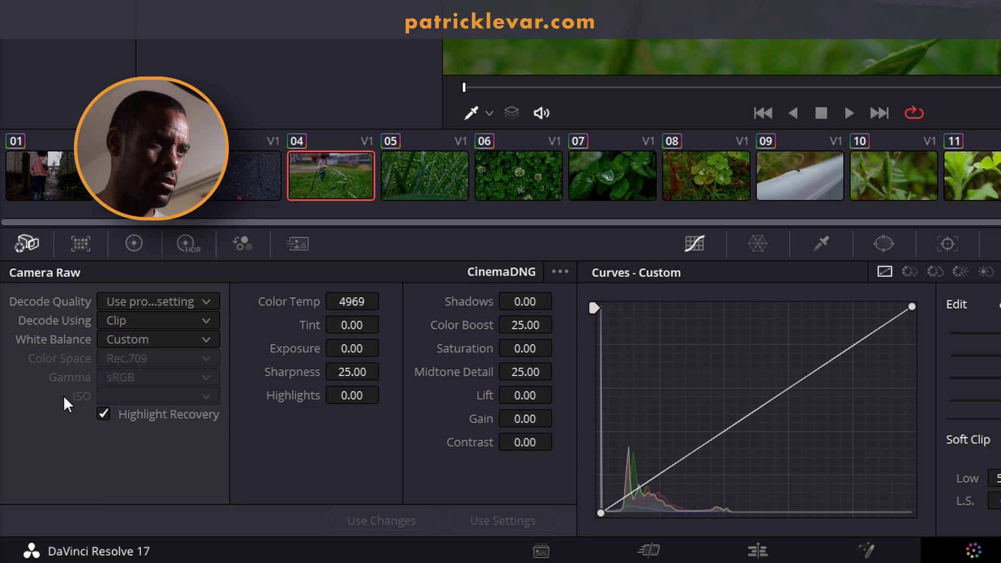
click(433, 174)
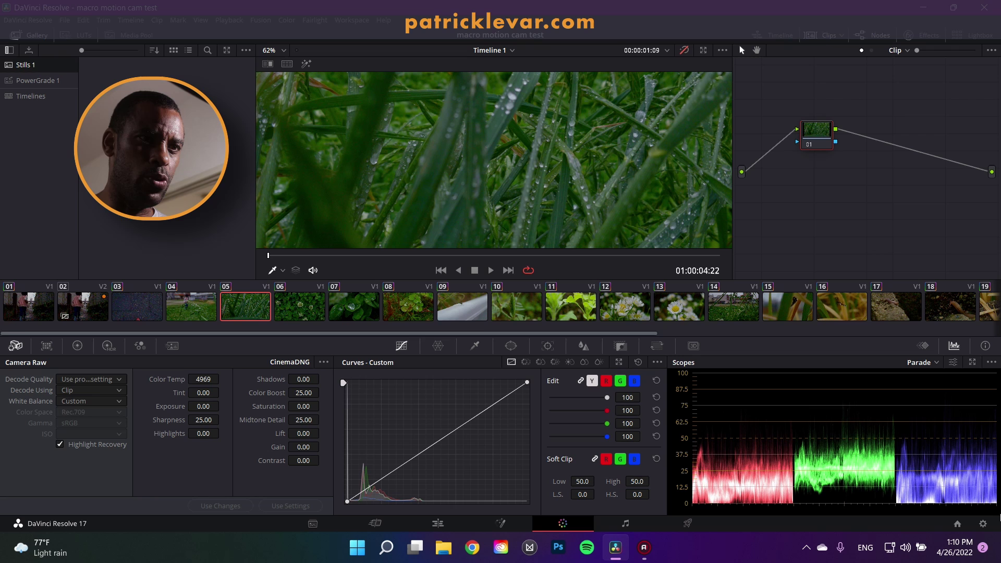
click(985, 523)
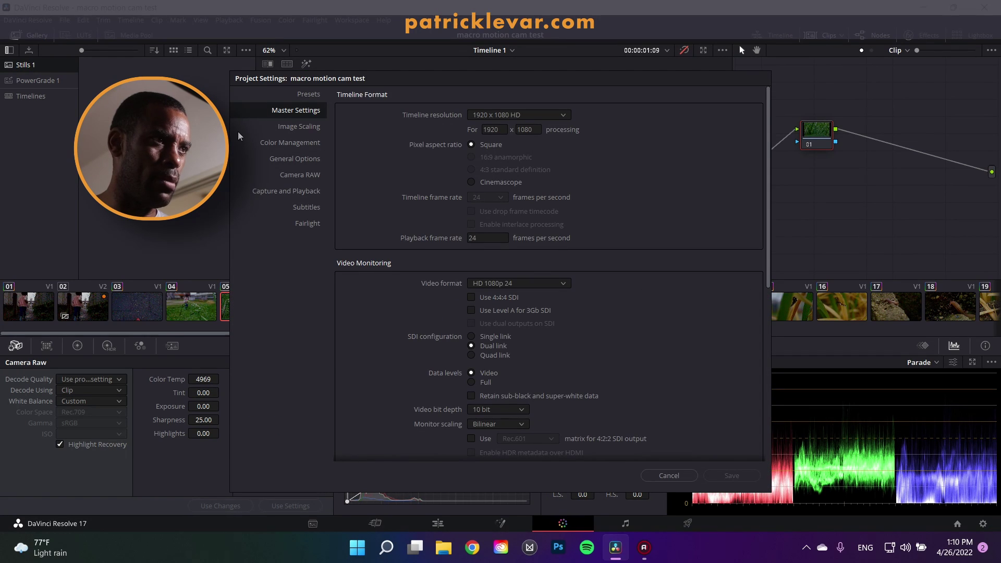
click(269, 146)
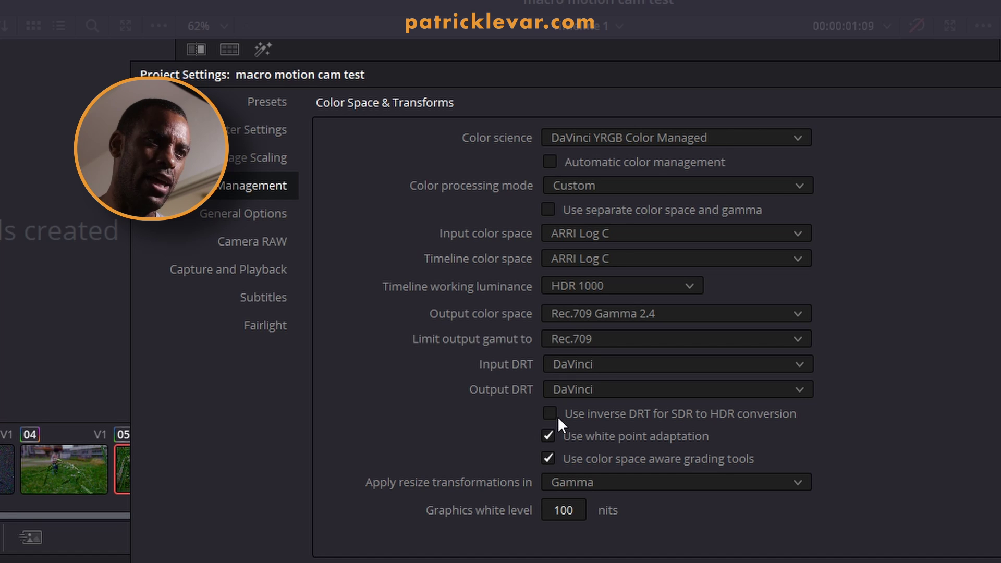
key(Return)
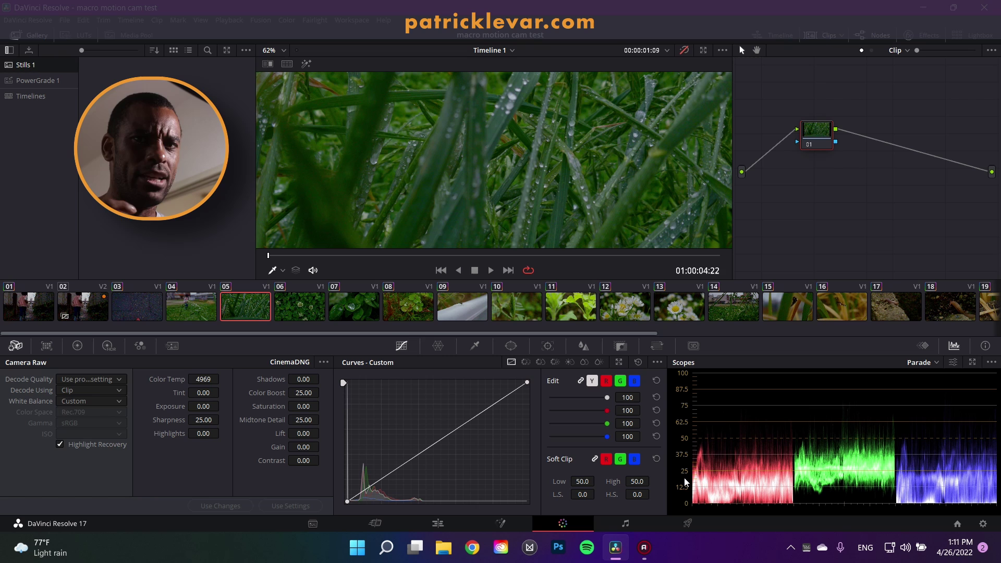
Select clip 07, the water droplet shot, and switch to the HDR colour wheels
click(375, 309)
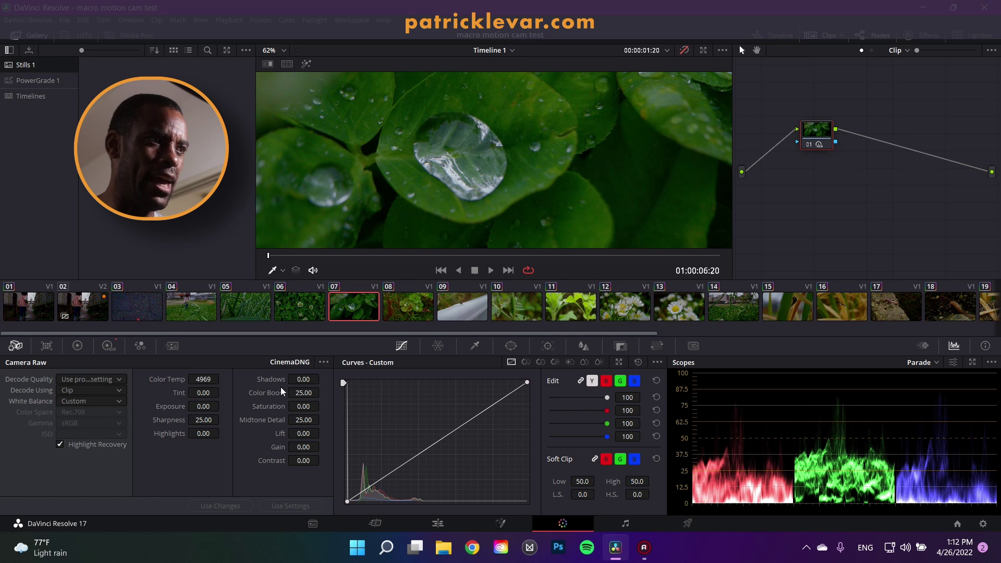
click(77, 347)
click(105, 348)
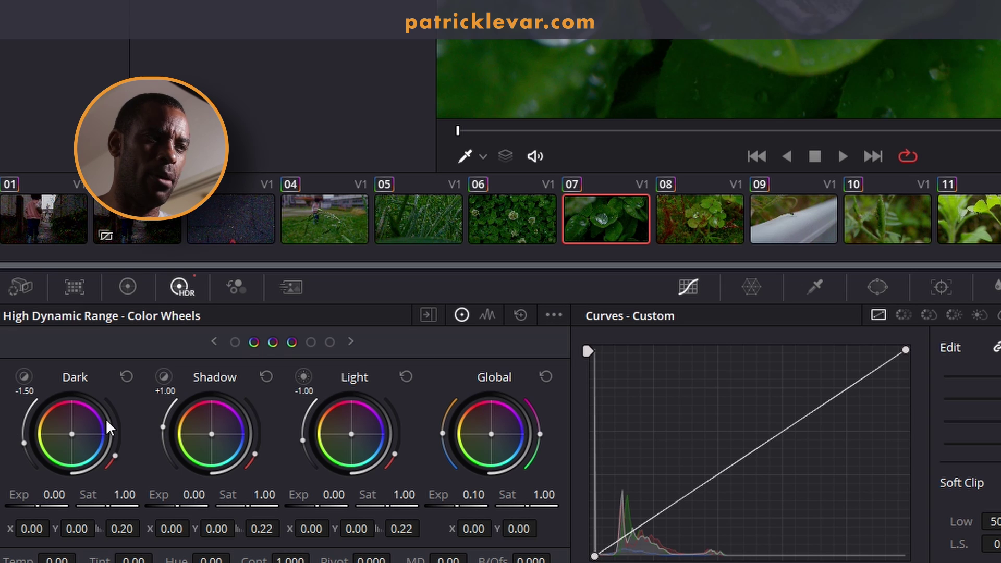
Set the Black zone range to -4.00, previewing the Black and Dark zone mattes
click(214, 342)
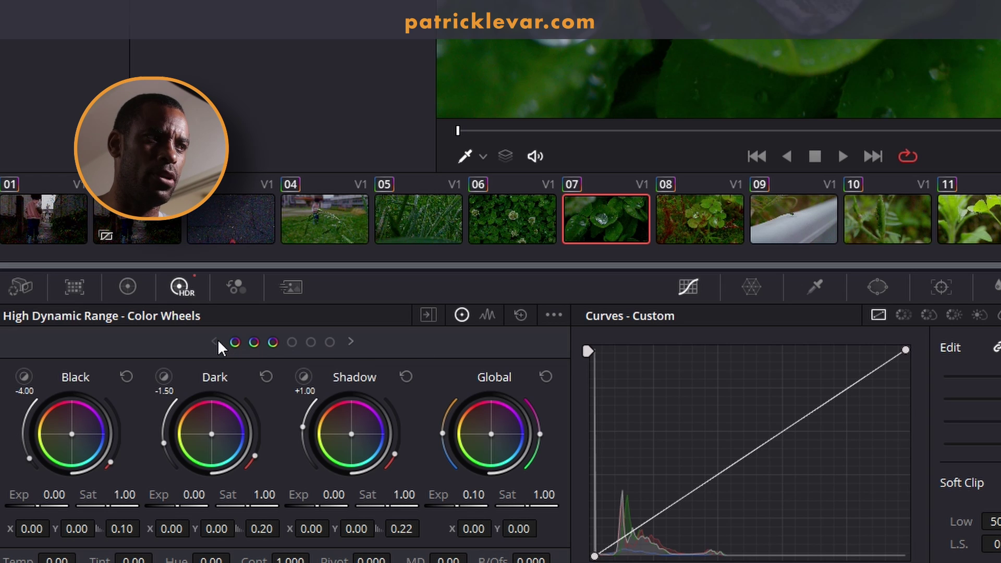
click(21, 374)
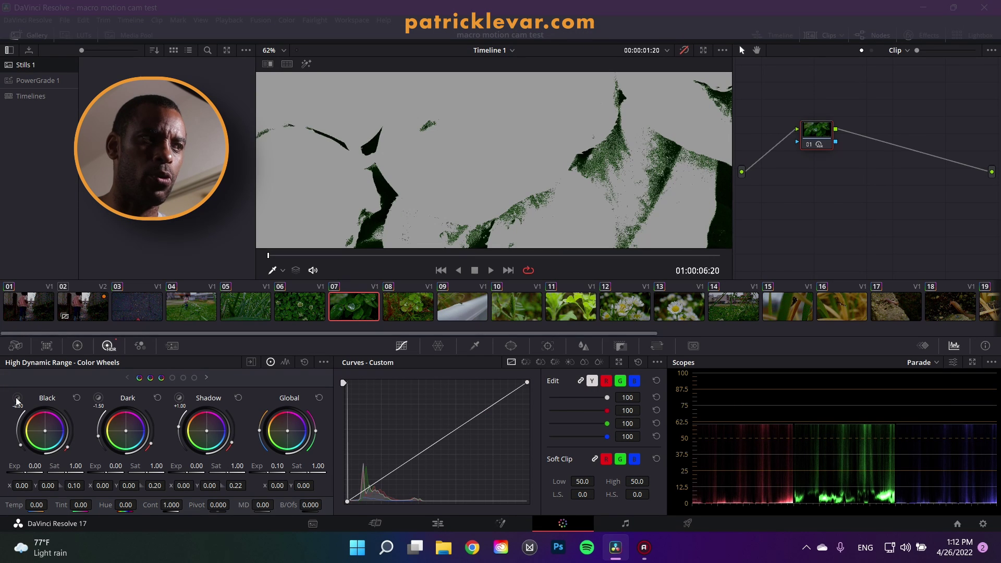
drag(17, 402, 234, 398)
click(95, 399)
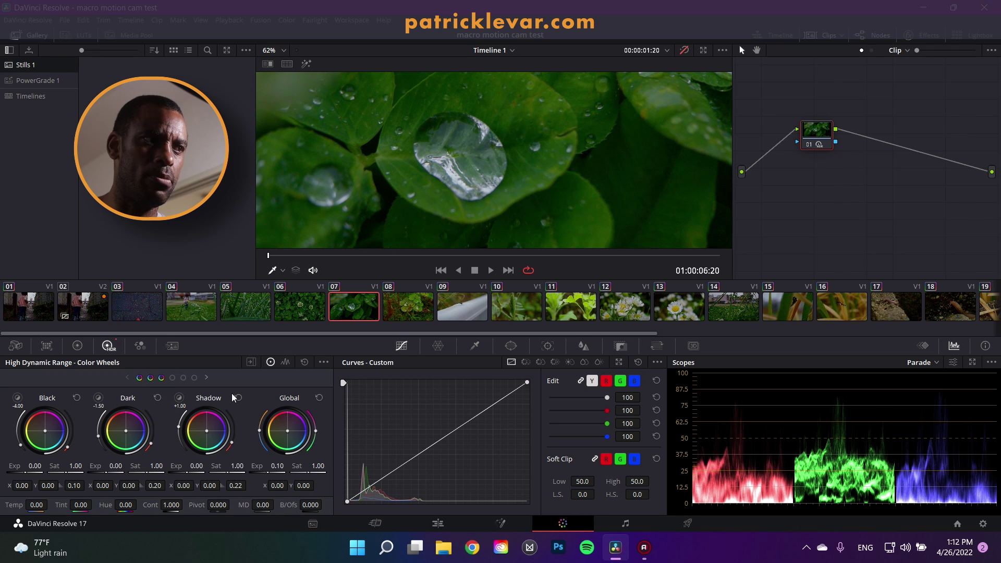
Page through the HDR wheels to the Specular zone and preview its matte
click(208, 378)
click(208, 378)
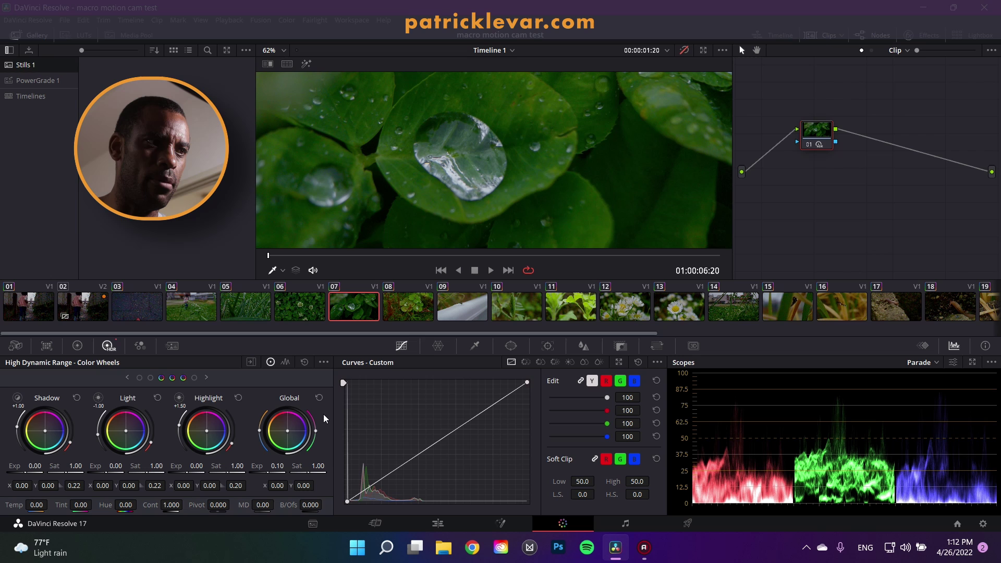
click(209, 379)
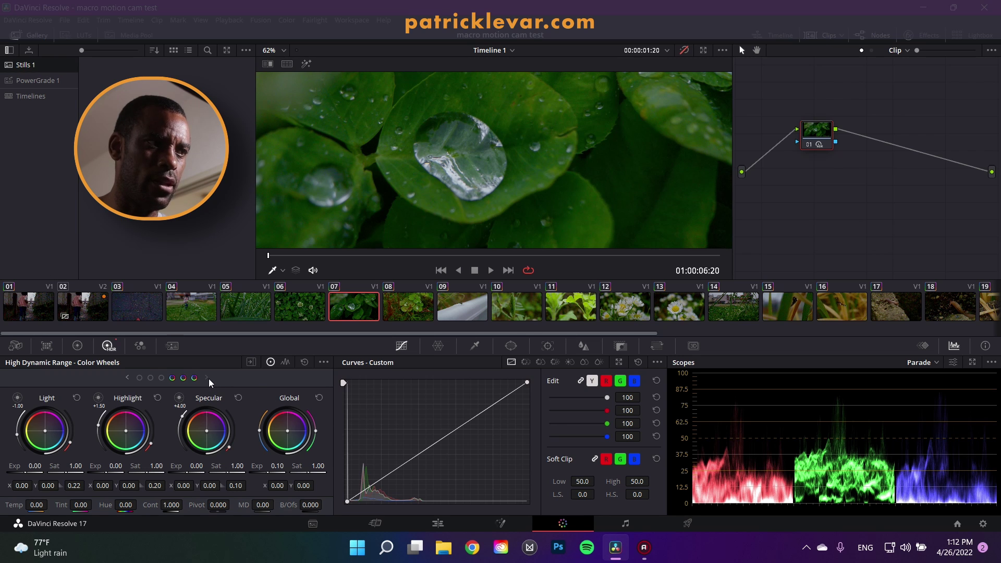
click(179, 398)
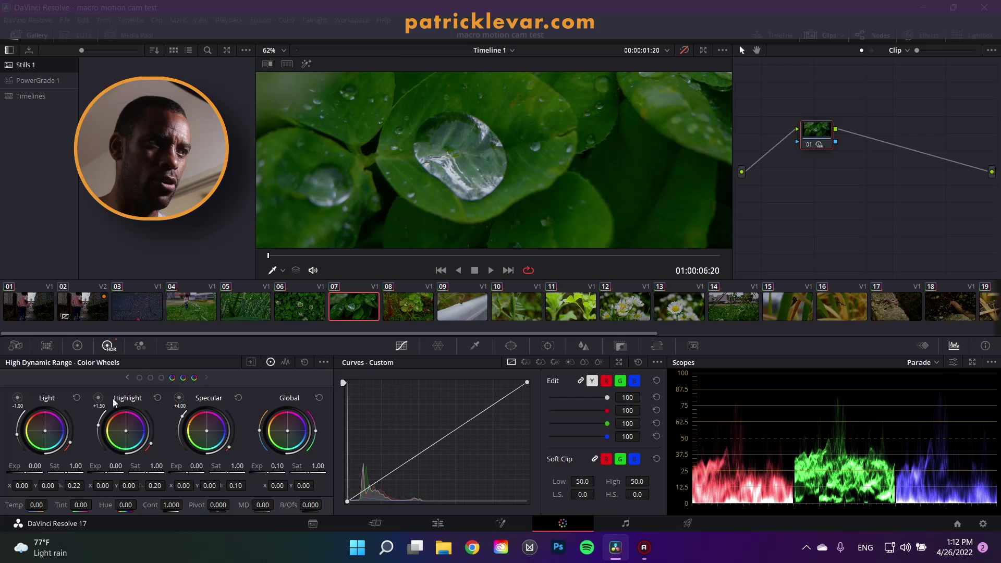
mouse_move(93, 396)
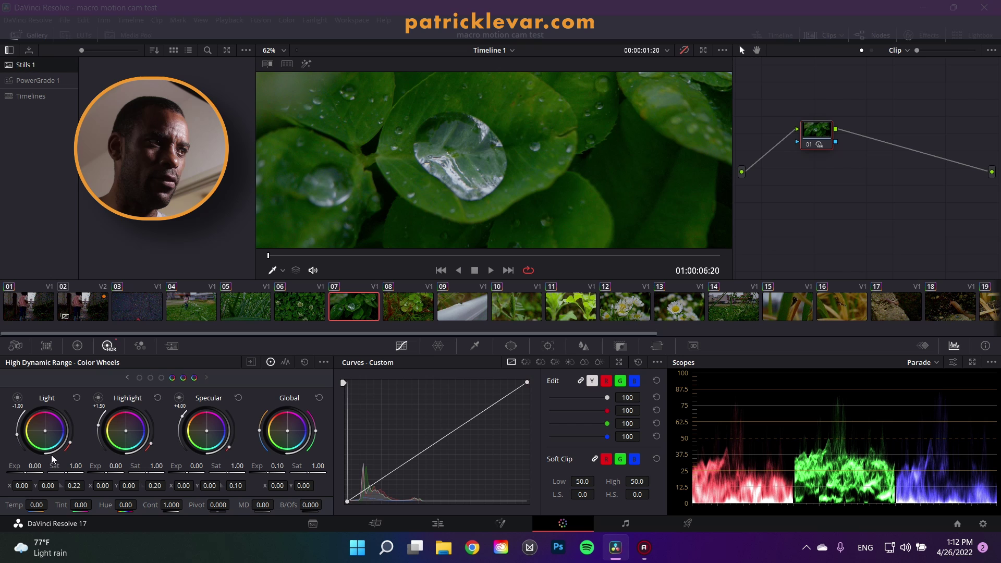
Raise the Light zone exposure to brighten the droplet
mouse_move(18, 405)
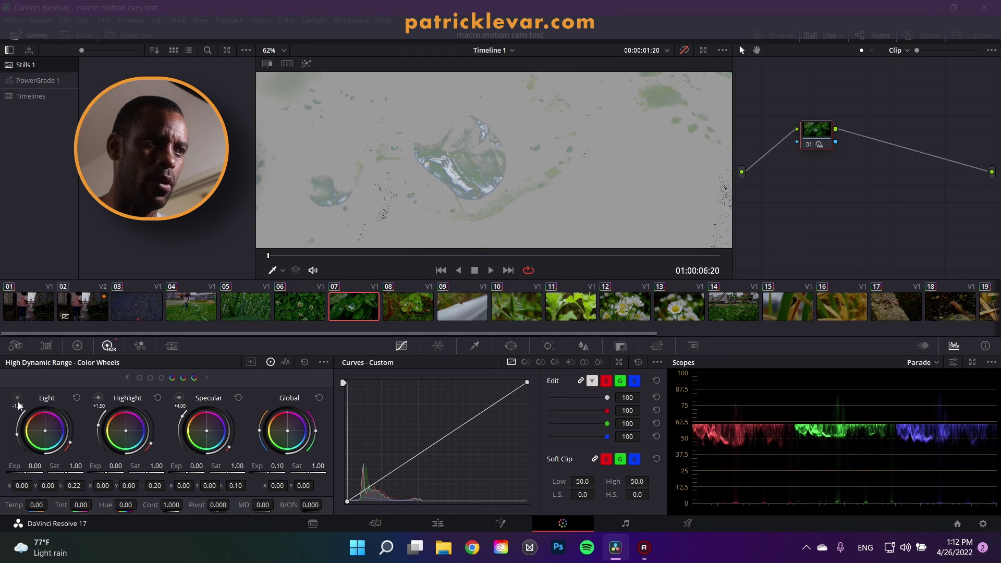
mouse_move(34, 466)
mouse_down()
mouse_move(81, 466)
mouse_move(37, 467)
mouse_up()
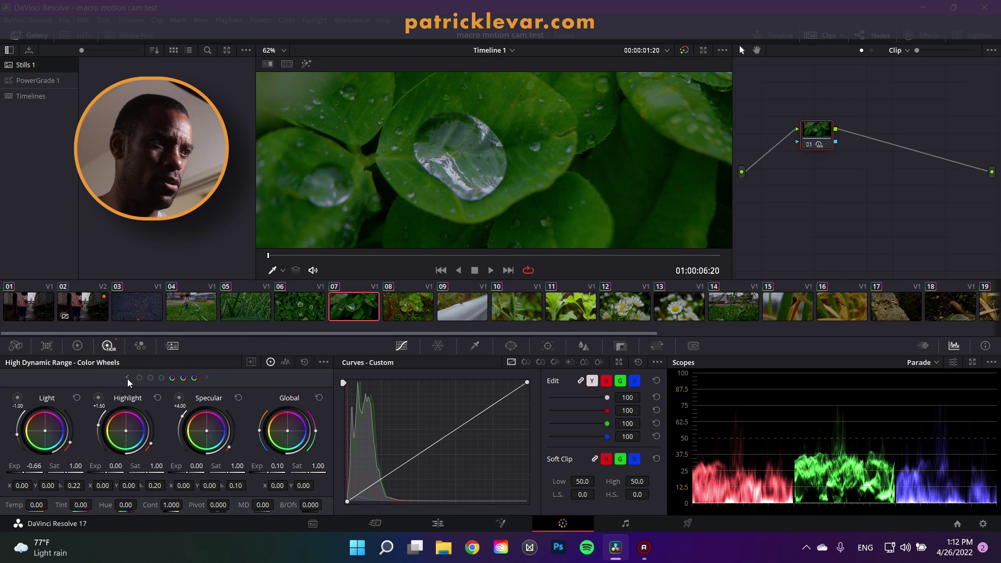
mouse_move(34, 467)
mouse_down()
mouse_move(87, 466)
mouse_move(5, 467)
mouse_move(27, 471)
mouse_up()
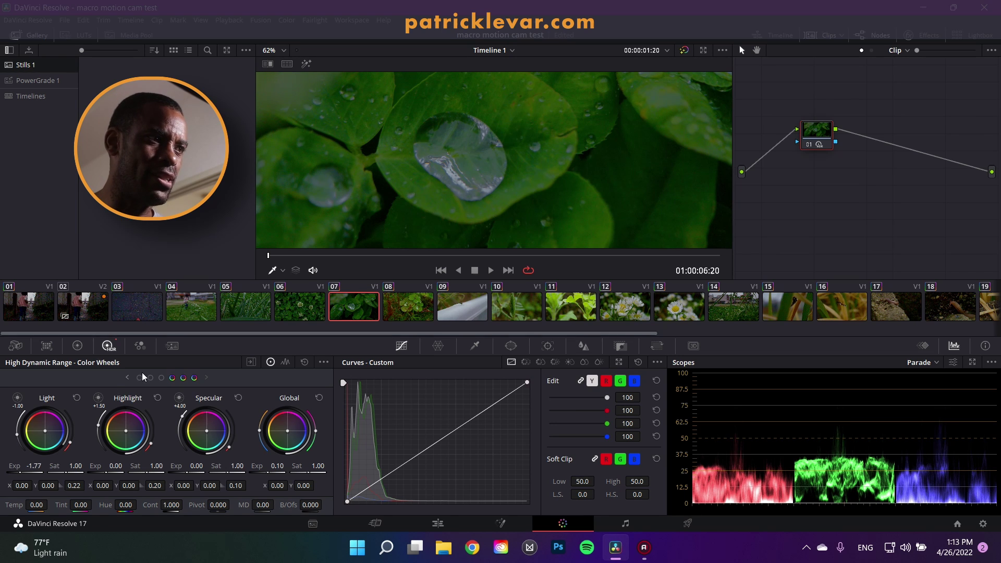
Adjust the Light range and Shadow exposure, then undo to reset Light exposure to 0.00
click(127, 377)
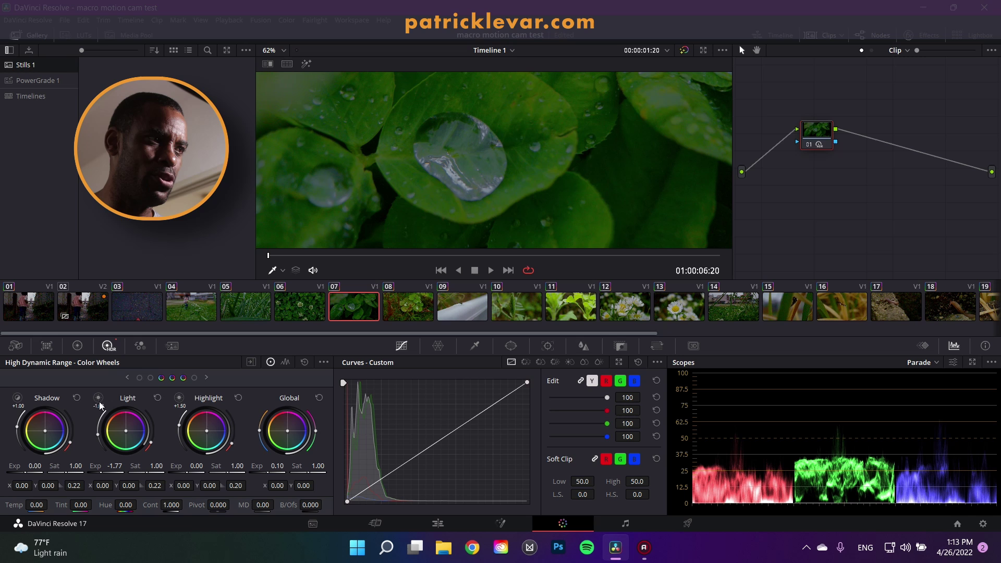
drag(101, 406, 100, 401)
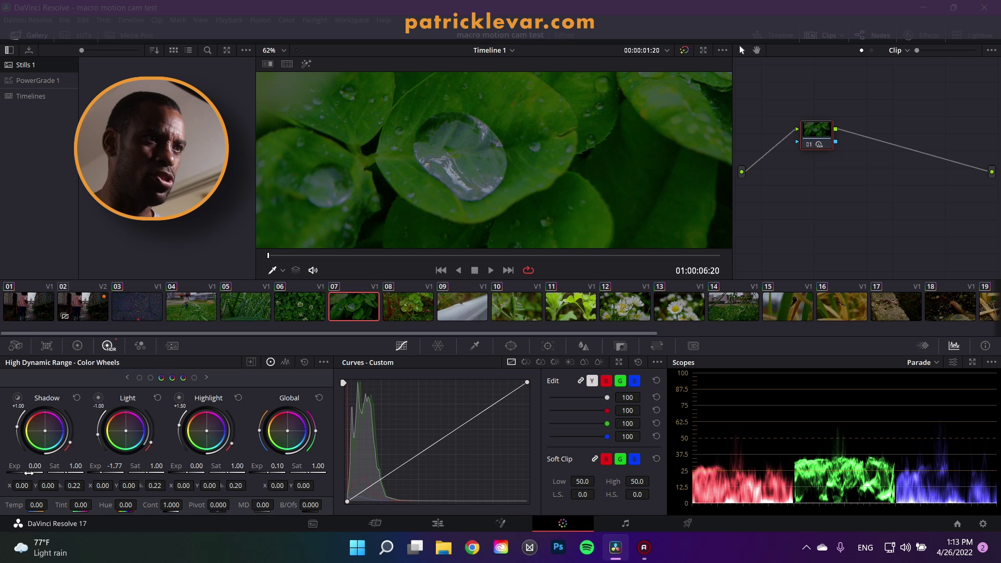
drag(20, 406, 98, 456)
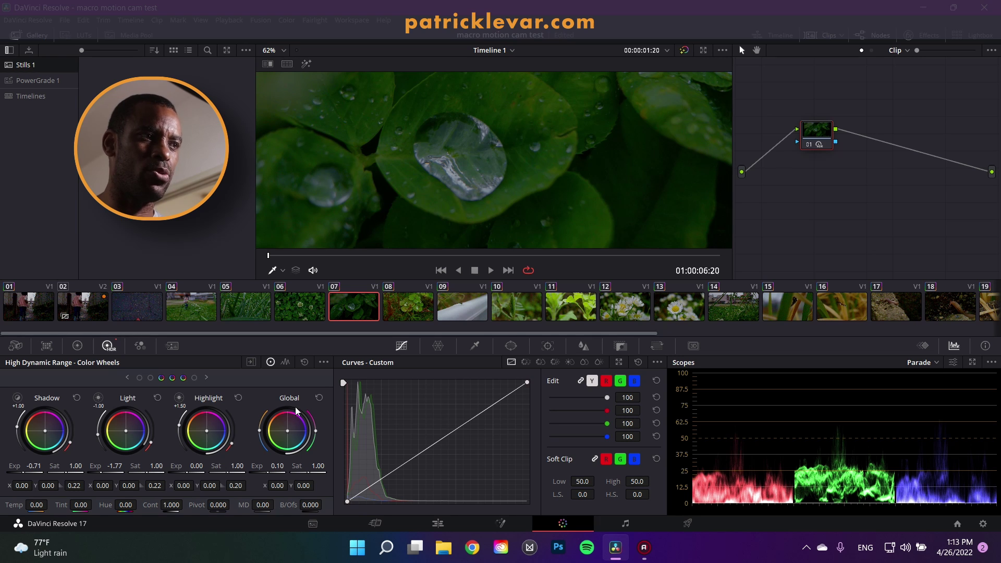
click(207, 378)
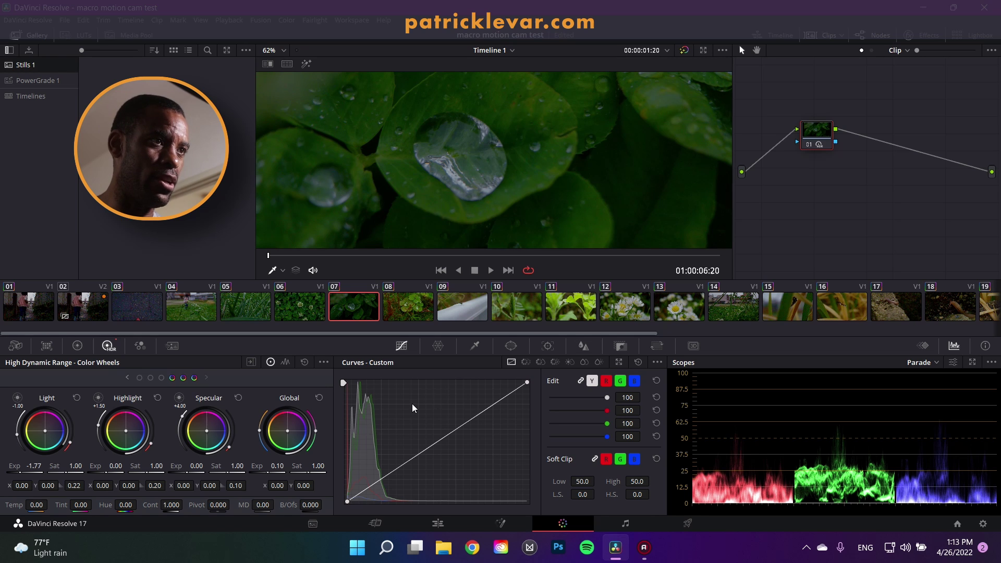
key(ctrl+z)
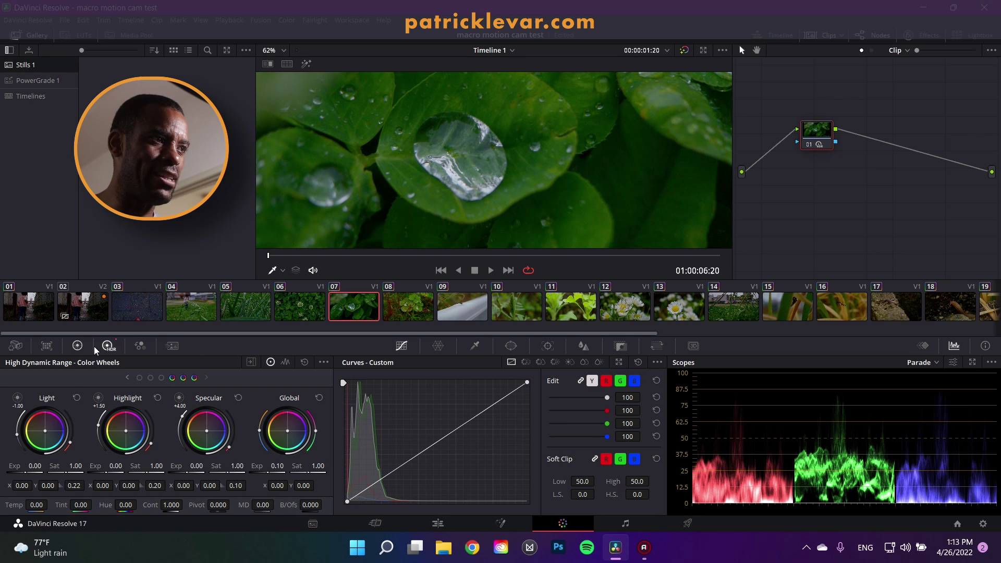
Compare against the Primaries wheels, then raise the HDR Global exposure to 0.14
click(77, 345)
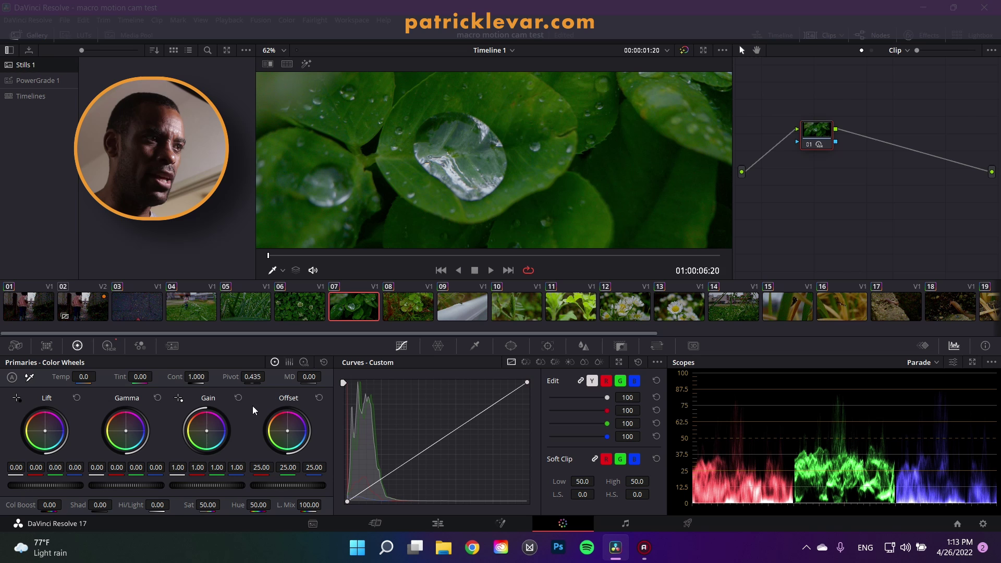
click(108, 345)
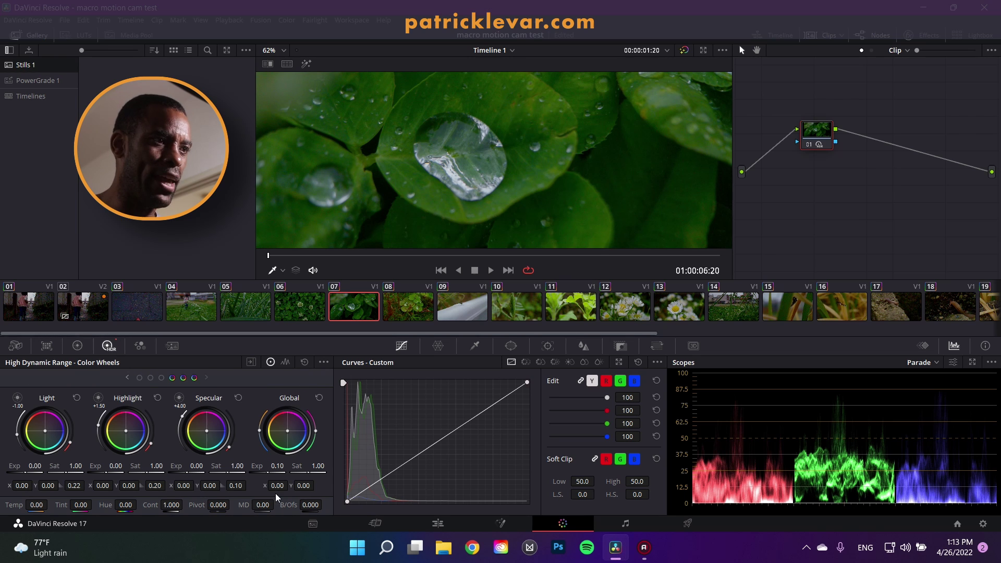
mouse_move(277, 466)
mouse_down()
mouse_move(298, 466)
mouse_move(257, 465)
mouse_move(354, 466)
mouse_move(219, 466)
mouse_move(289, 466)
mouse_up()
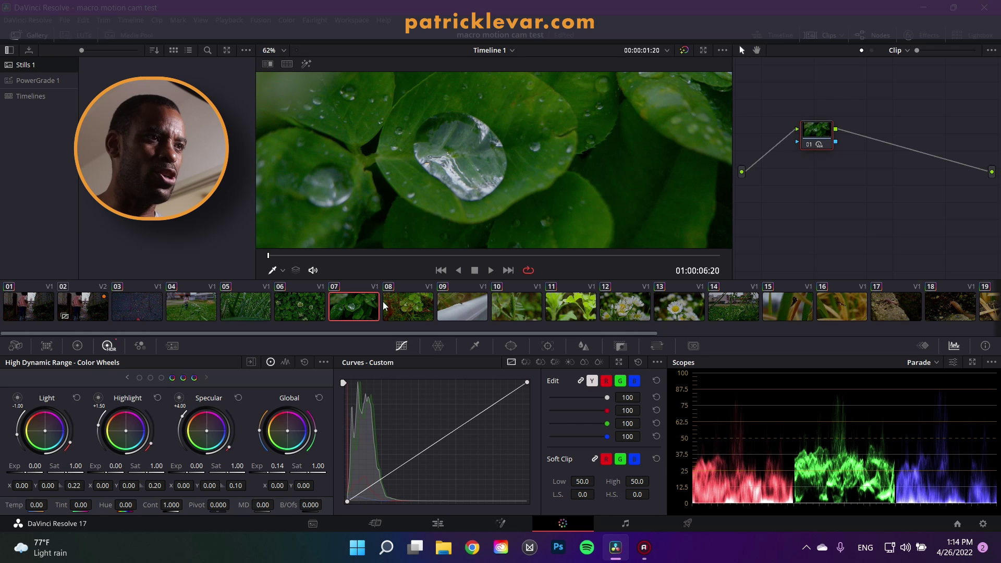
Step through clips 08 to 15, including the ant, plant-stem, daisy and grass shots
click(399, 307)
click(462, 308)
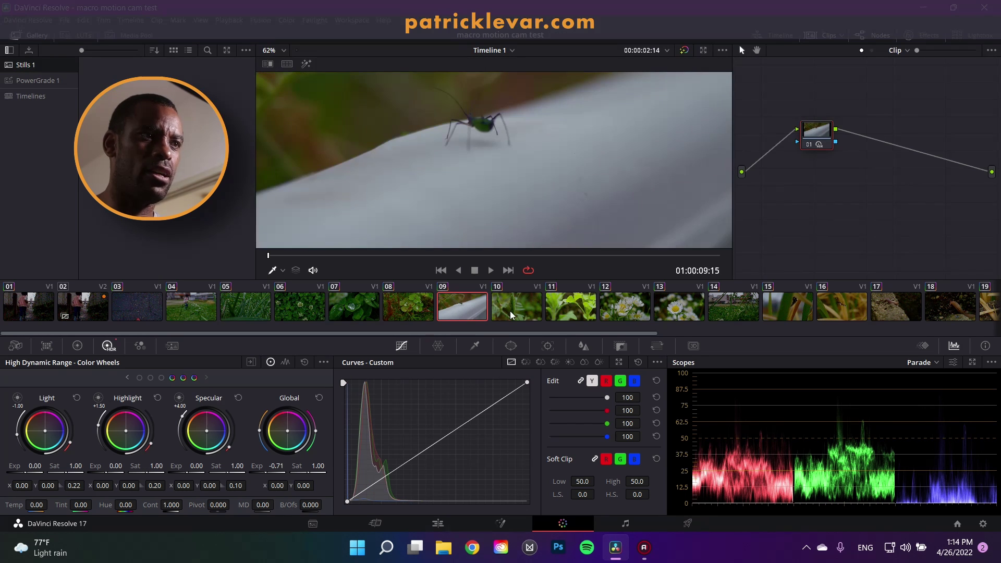
click(512, 313)
click(572, 307)
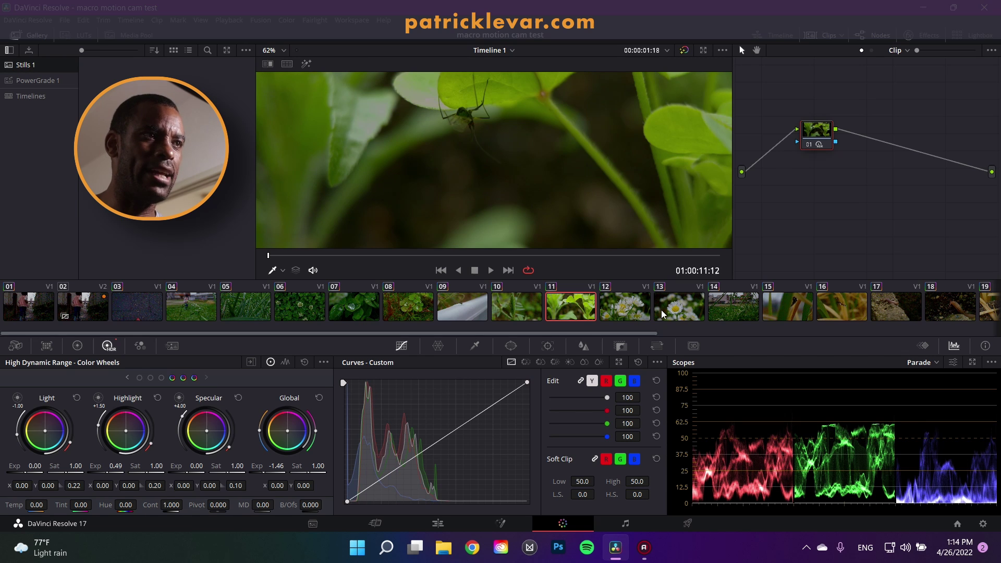
key(Down)
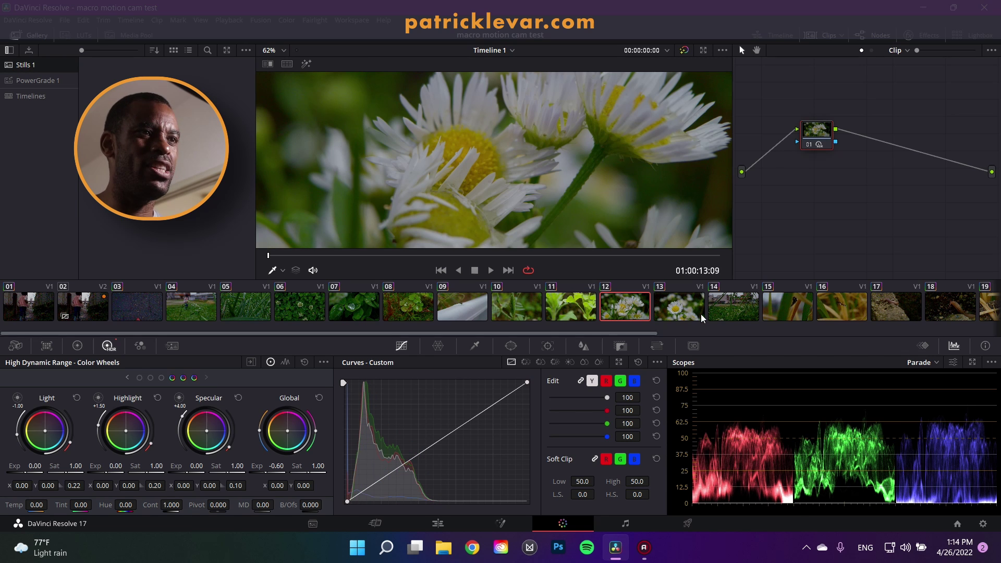
click(703, 315)
click(737, 305)
click(773, 301)
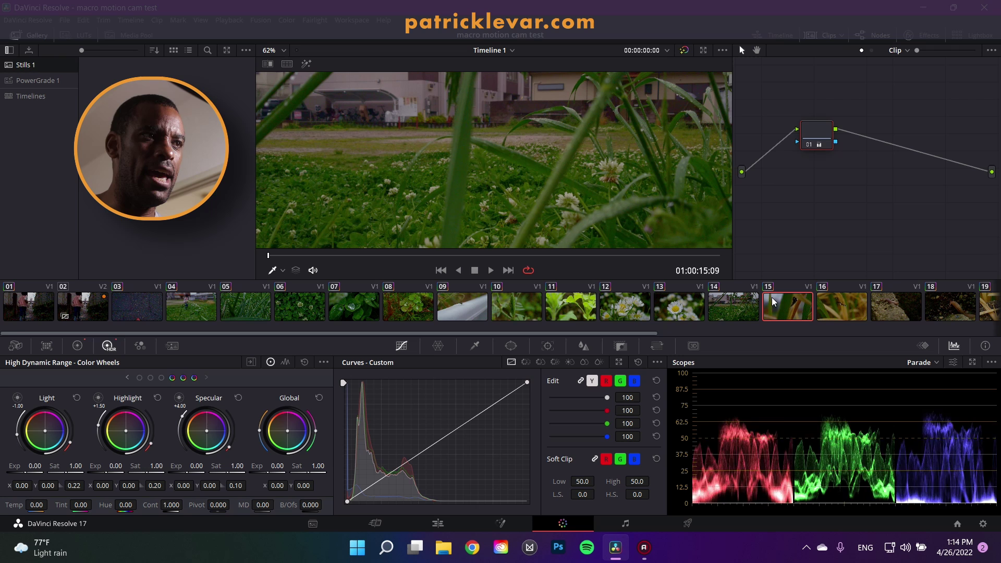
Scroll the clip strip through clips 16 and 19 (millipede) to the leaf clip 20
click(841, 306)
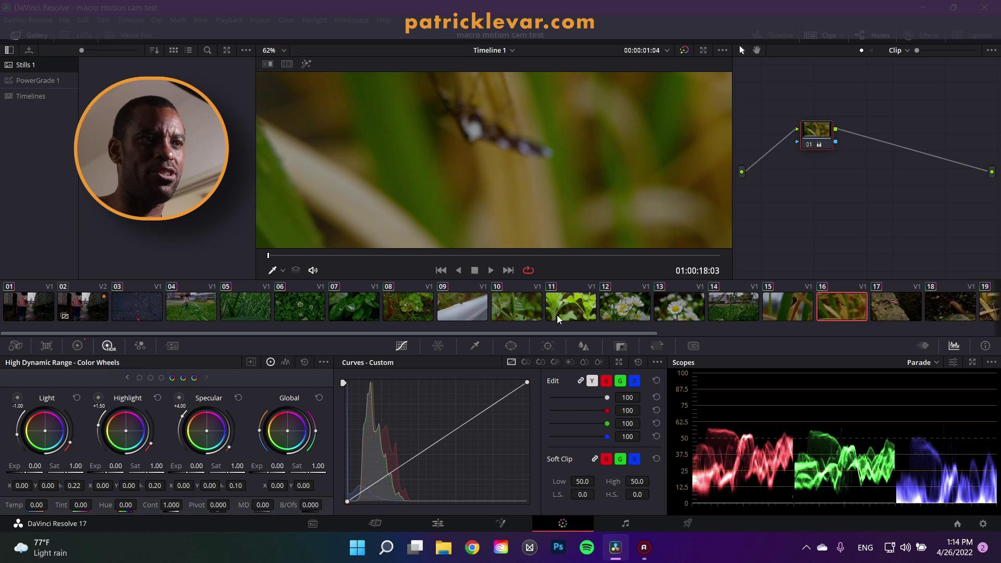
drag(576, 334, 787, 334)
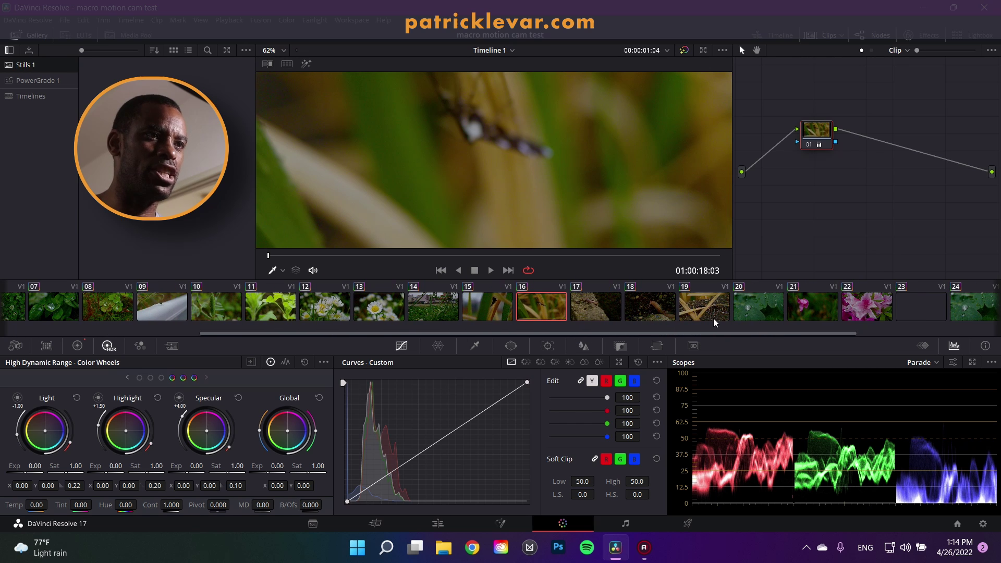
click(714, 309)
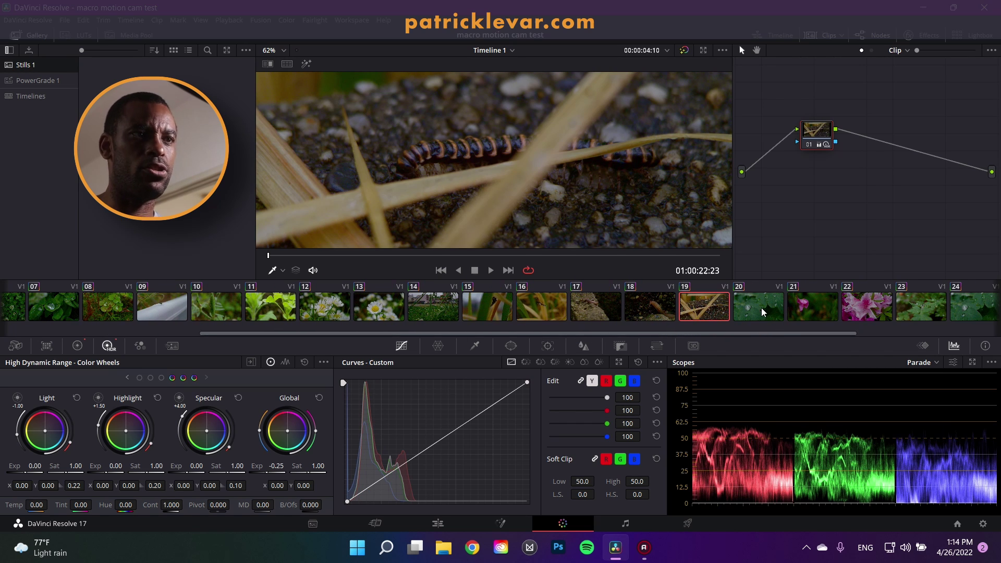
click(763, 312)
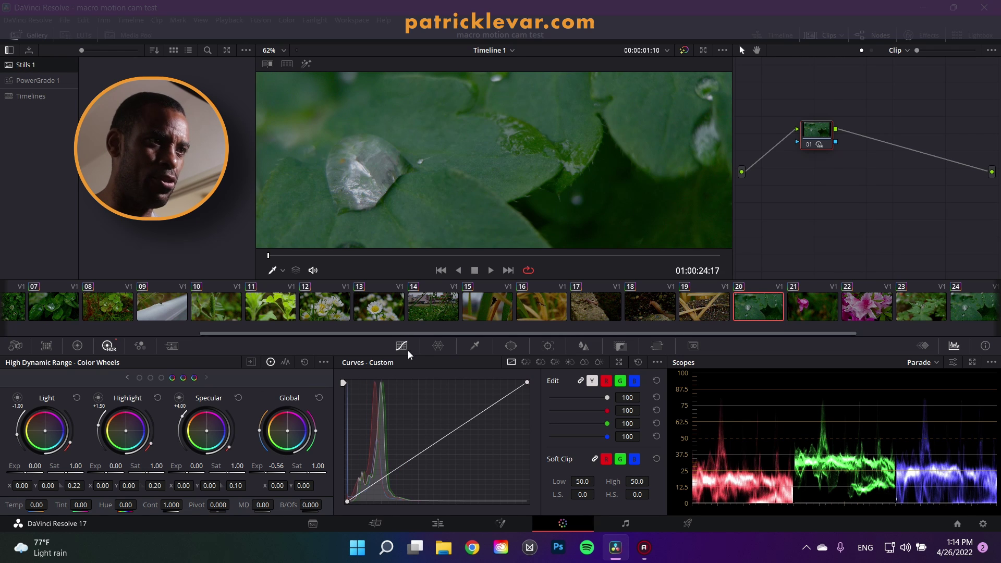
drag(457, 336, 87, 368)
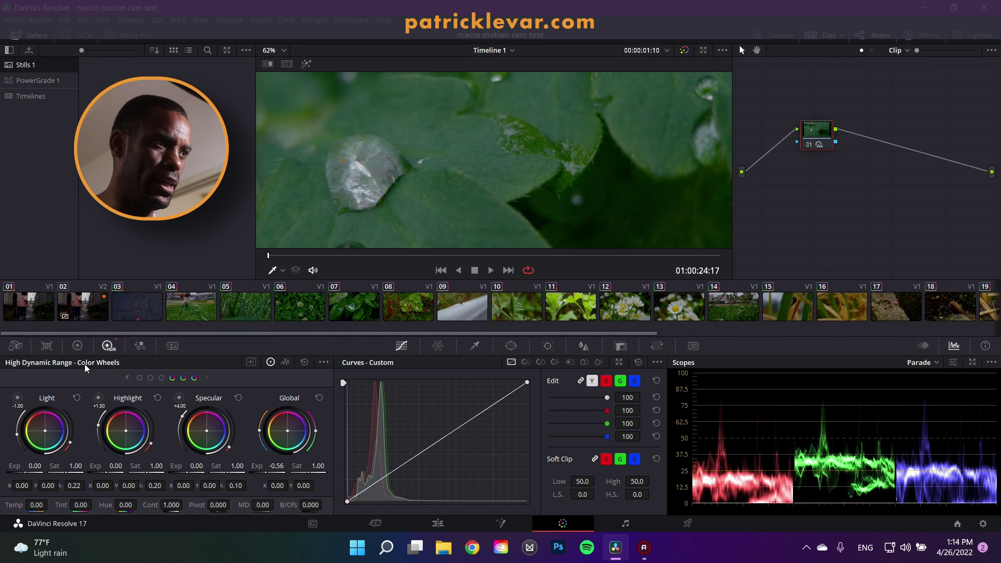
Show the CinemaDNG Camera Raw settings and bring up the white daisy clip 12 for grading
click(16, 346)
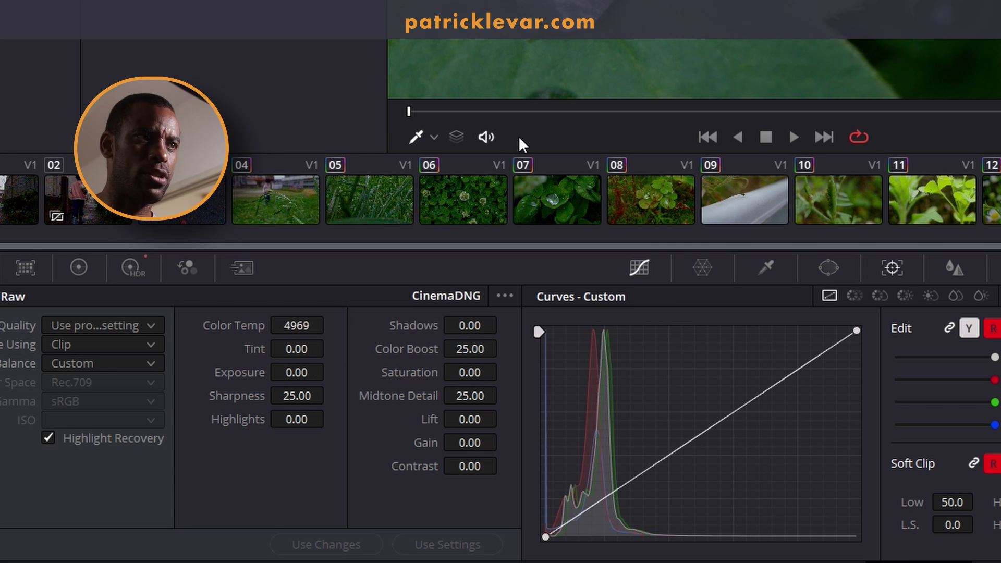
scroll(791, 247, right, 10)
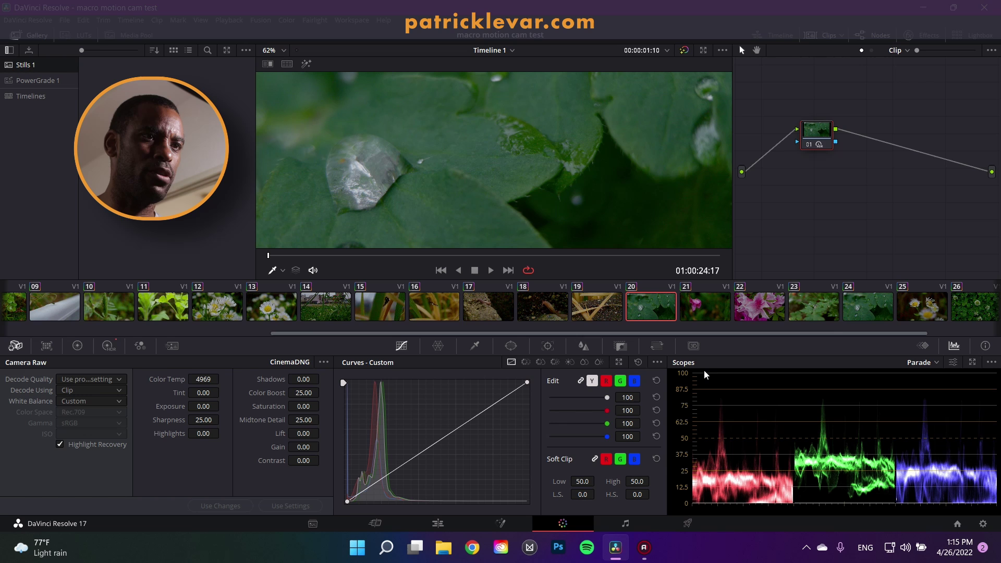
drag(837, 336, 672, 334)
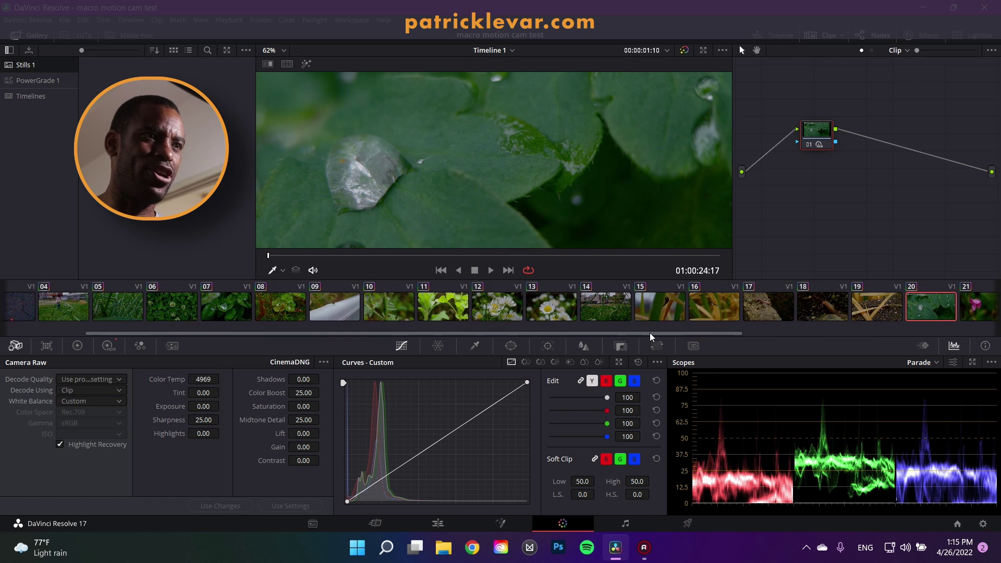
click(538, 316)
click(479, 315)
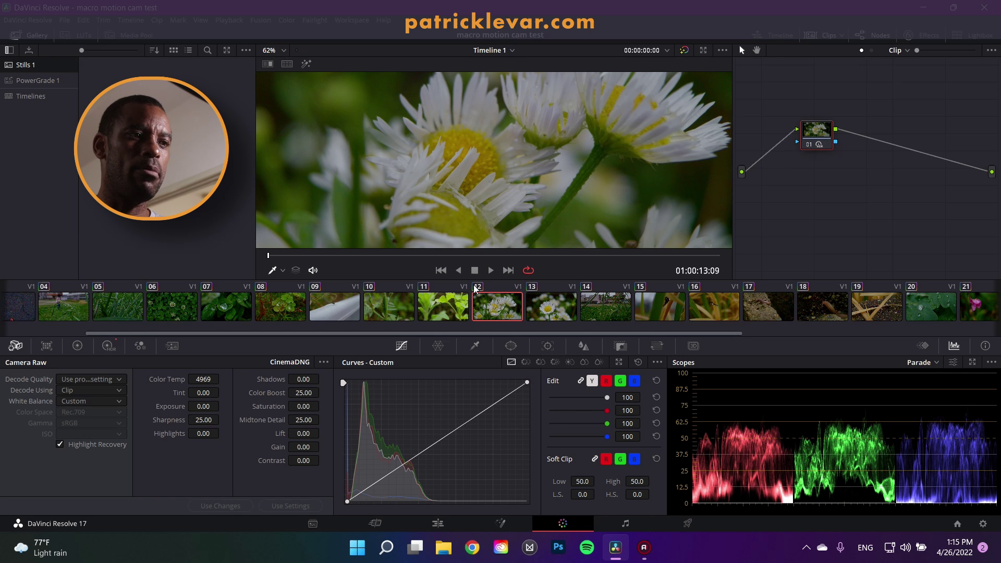
From the Edit page, set Master Settings timeline resolution to 3072 x 2048 VistaVision and save
click(439, 523)
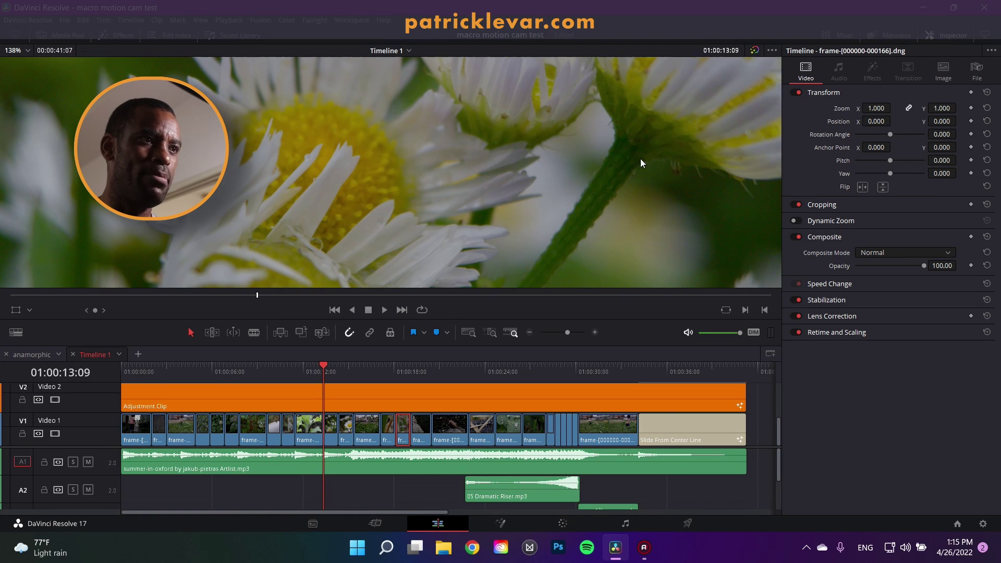
scroll(570, 190, down, 5)
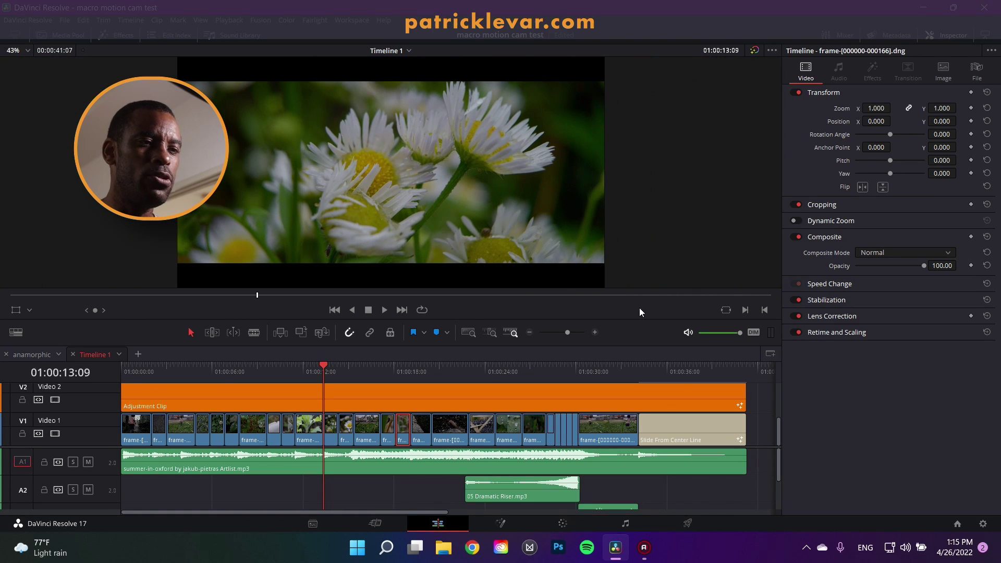
click(984, 524)
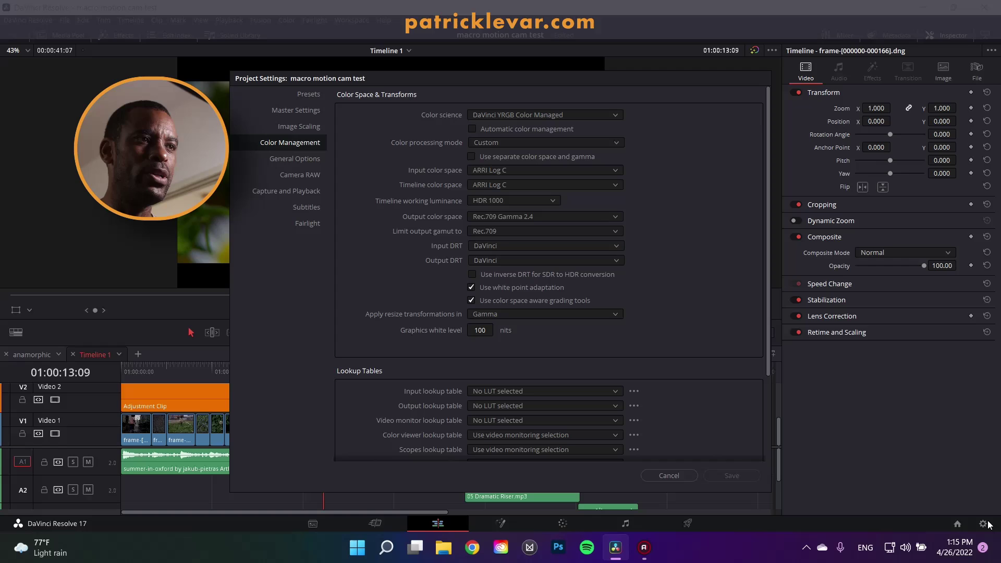
click(299, 112)
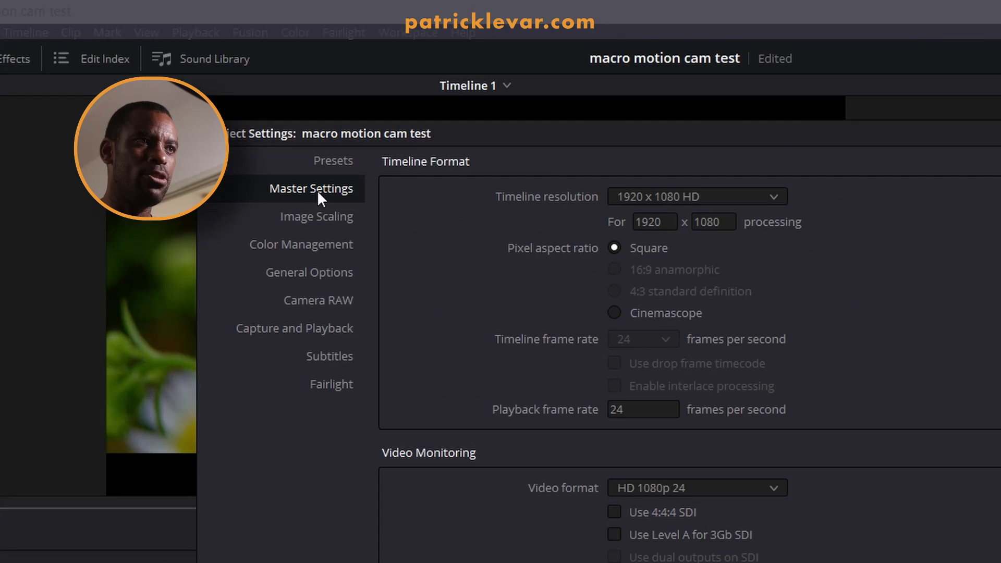
click(630, 199)
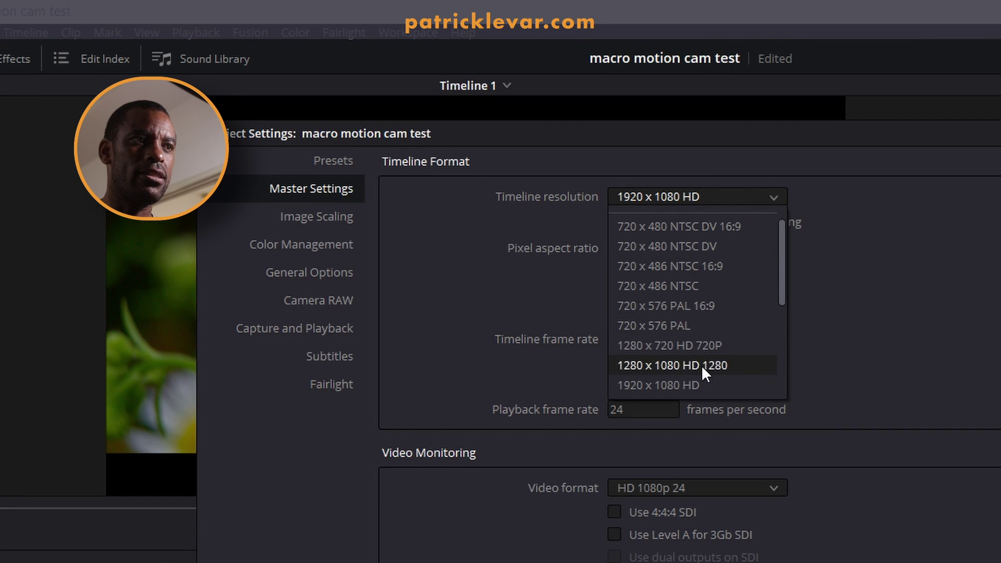
scroll(712, 349, down, 5)
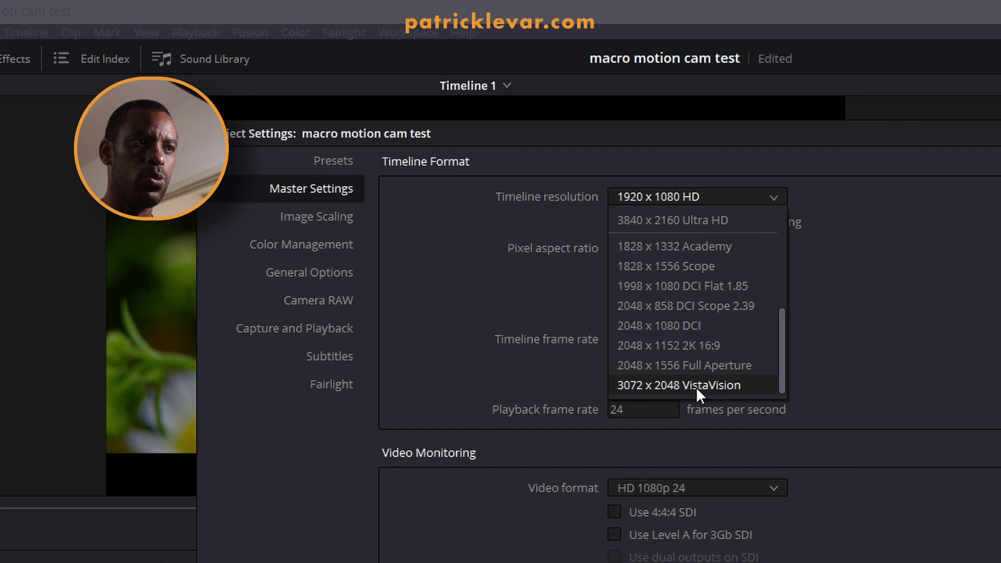
click(738, 384)
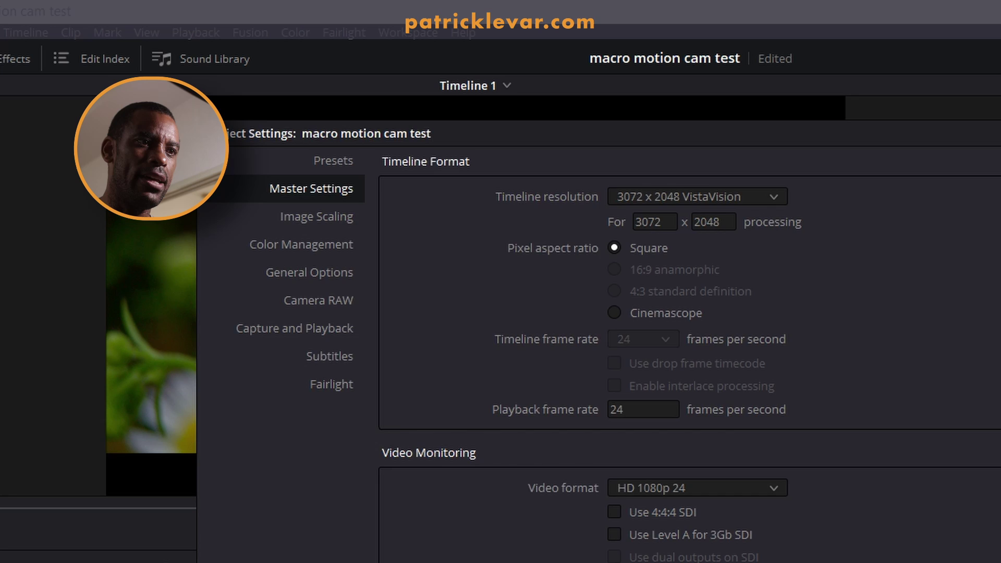
key(Return)
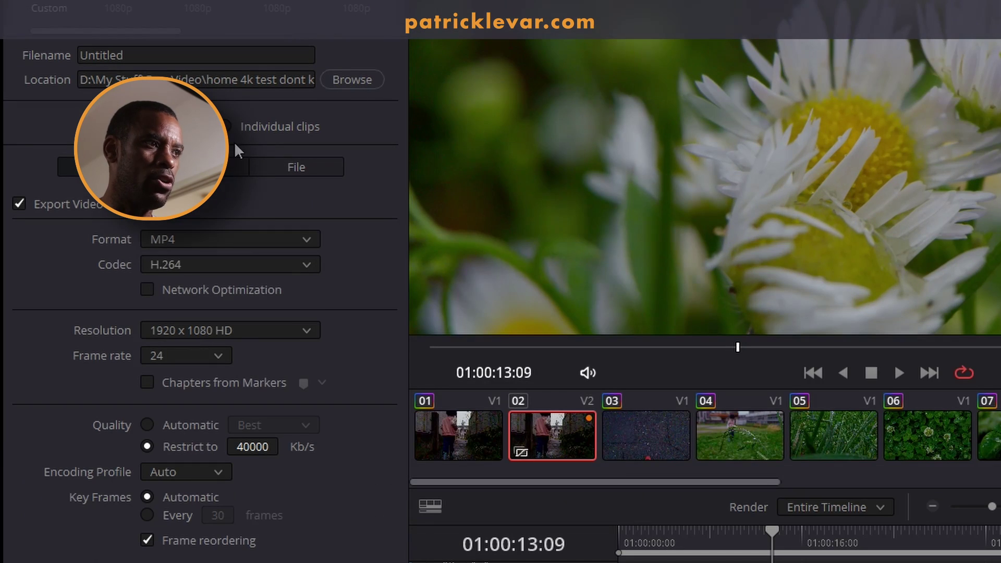
Pick 3840 x 2160 Ultra HD in Deliver's Resolution dropdown, keeping MP4 H.264 at 24 fps
click(296, 324)
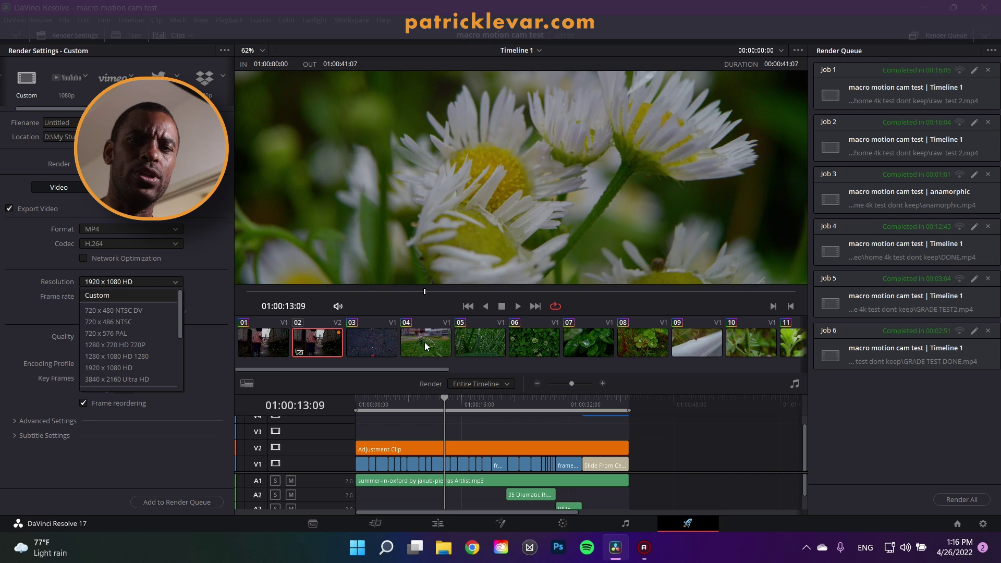
click(141, 380)
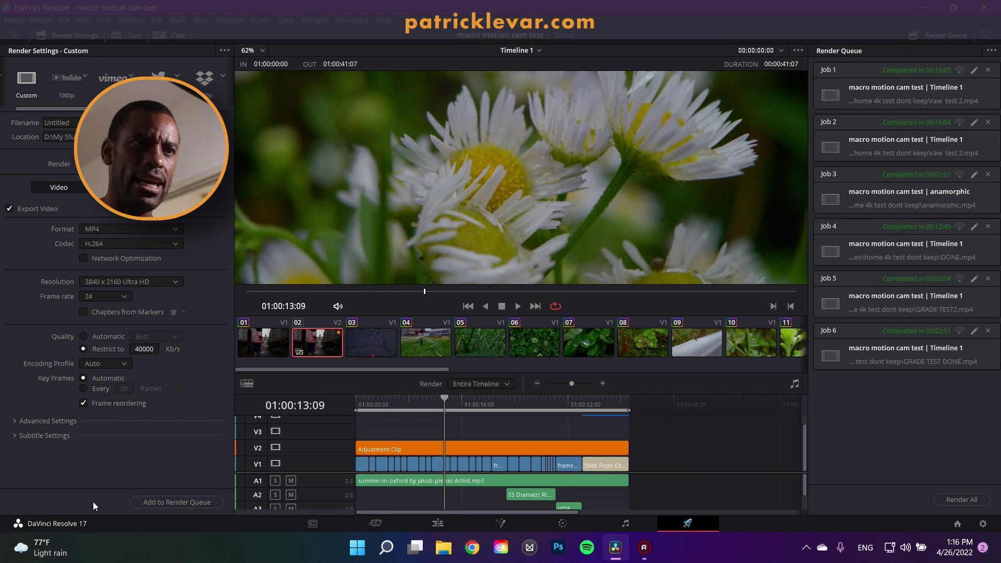